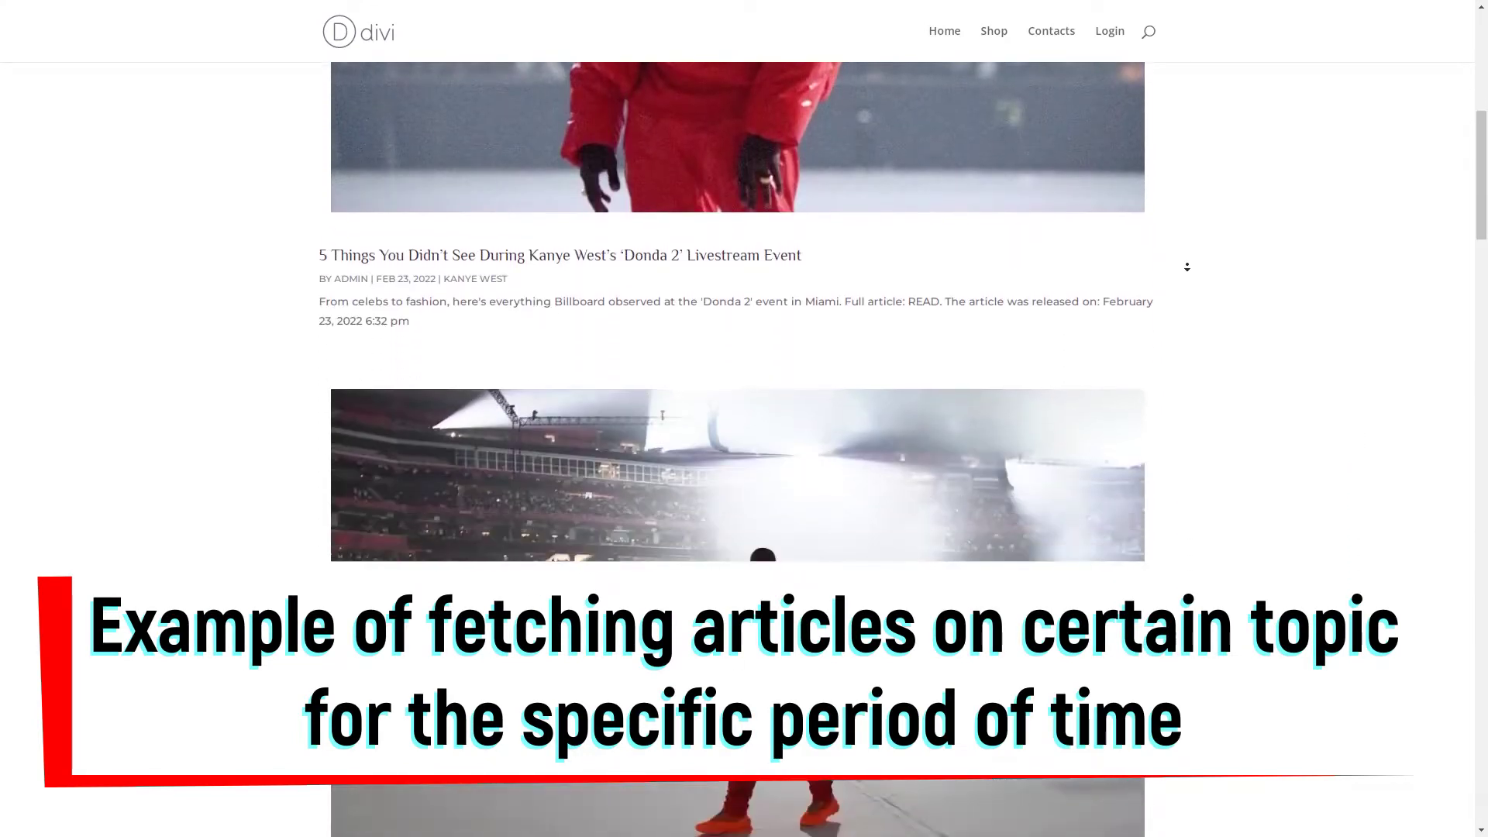
# Step: Browse the news page and open the first Donda 2 livestream article
pyautogui.scroll(-2, 1187, 267)
pyautogui.scroll(-2, 1186, 268)
pyautogui.scroll(-2, 1186, 267)
pyautogui.scroll(-1, 1186, 267)
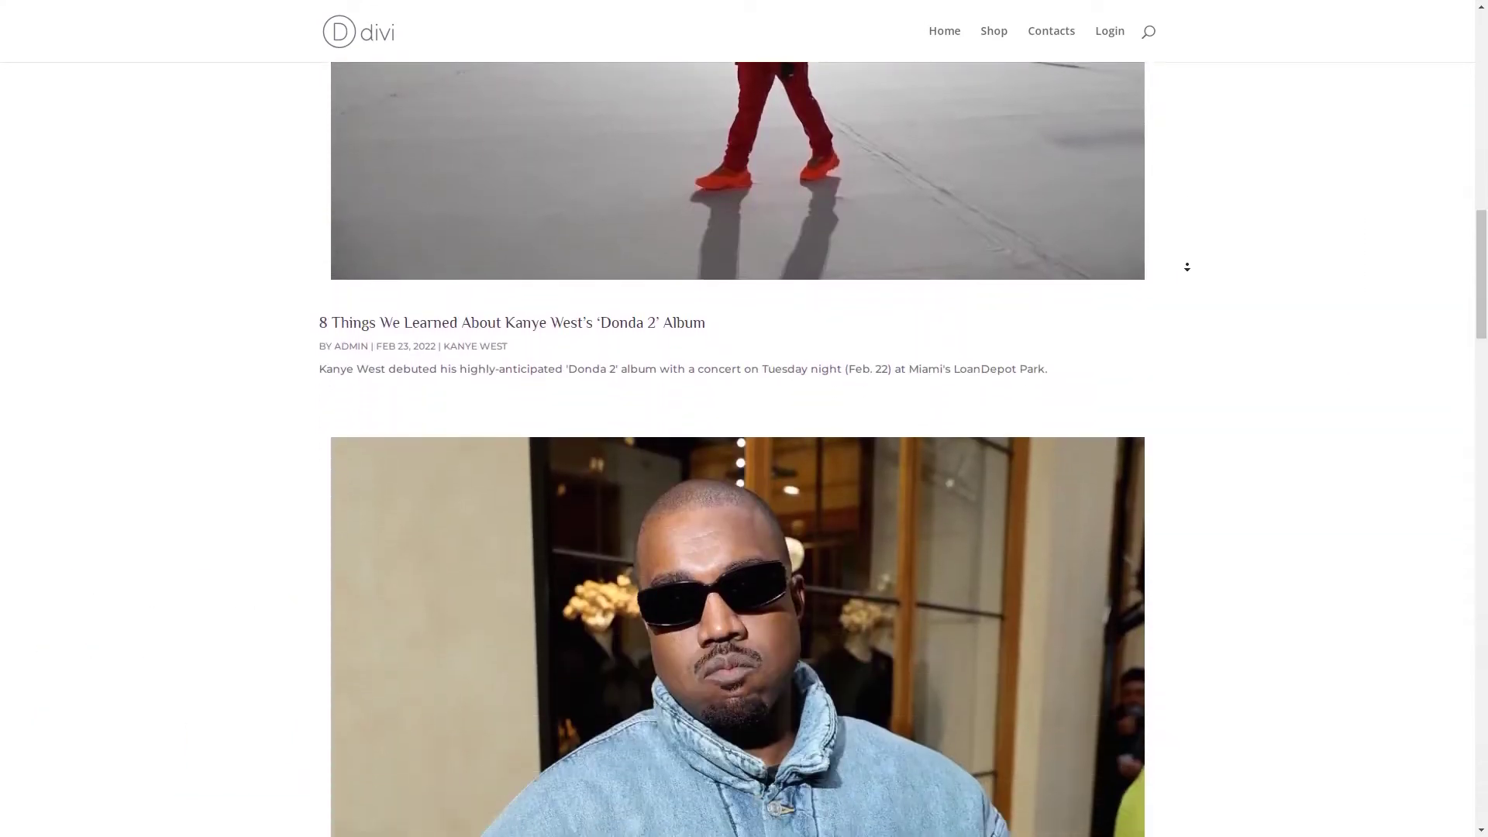
pyautogui.scroll(-2, 1186, 268)
pyautogui.scroll(-2, 1186, 267)
pyautogui.scroll(-2, 1186, 267)
pyautogui.scroll(-2, 1186, 267)
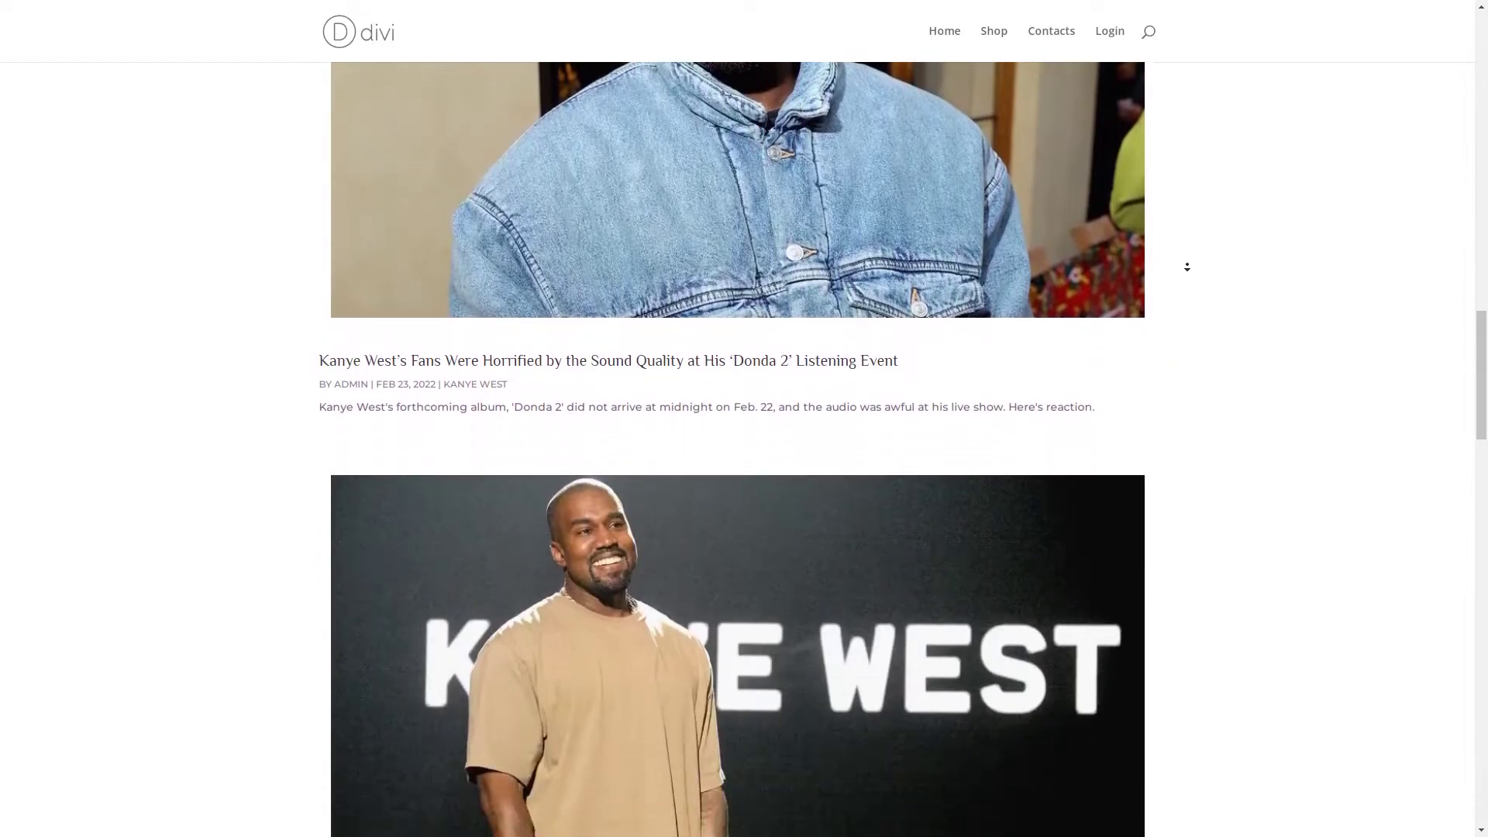
pyautogui.scroll(-2, 1186, 267)
pyautogui.scroll(-2, 1187, 267)
pyautogui.scroll(-2, 1186, 267)
pyautogui.scroll(-2, 1187, 268)
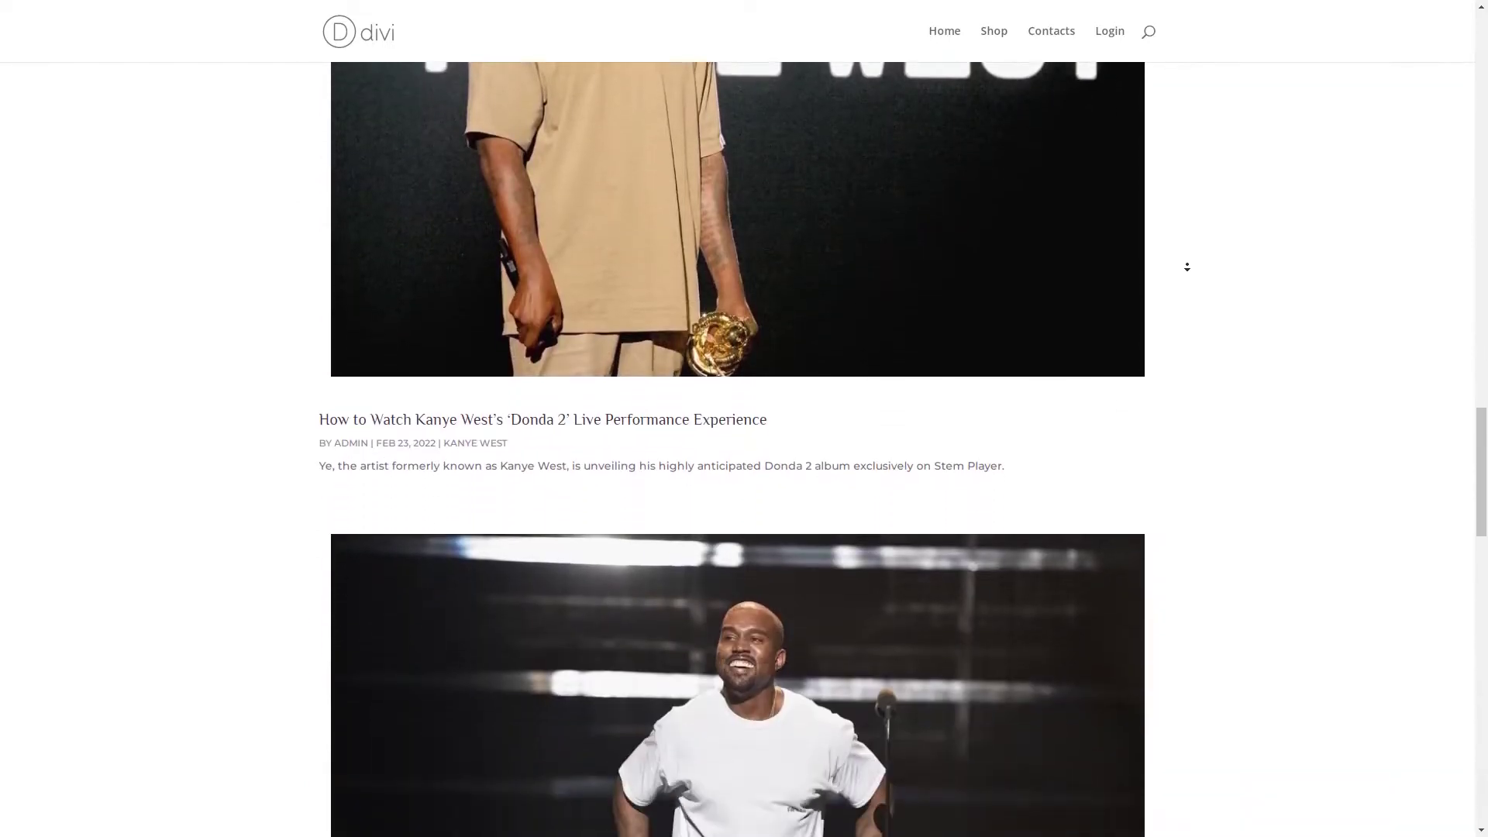
pyautogui.scroll(-2, 1187, 268)
pyautogui.scroll(-2, 1187, 268)
pyautogui.scroll(-2, 1186, 268)
pyautogui.scroll(-2, 1187, 268)
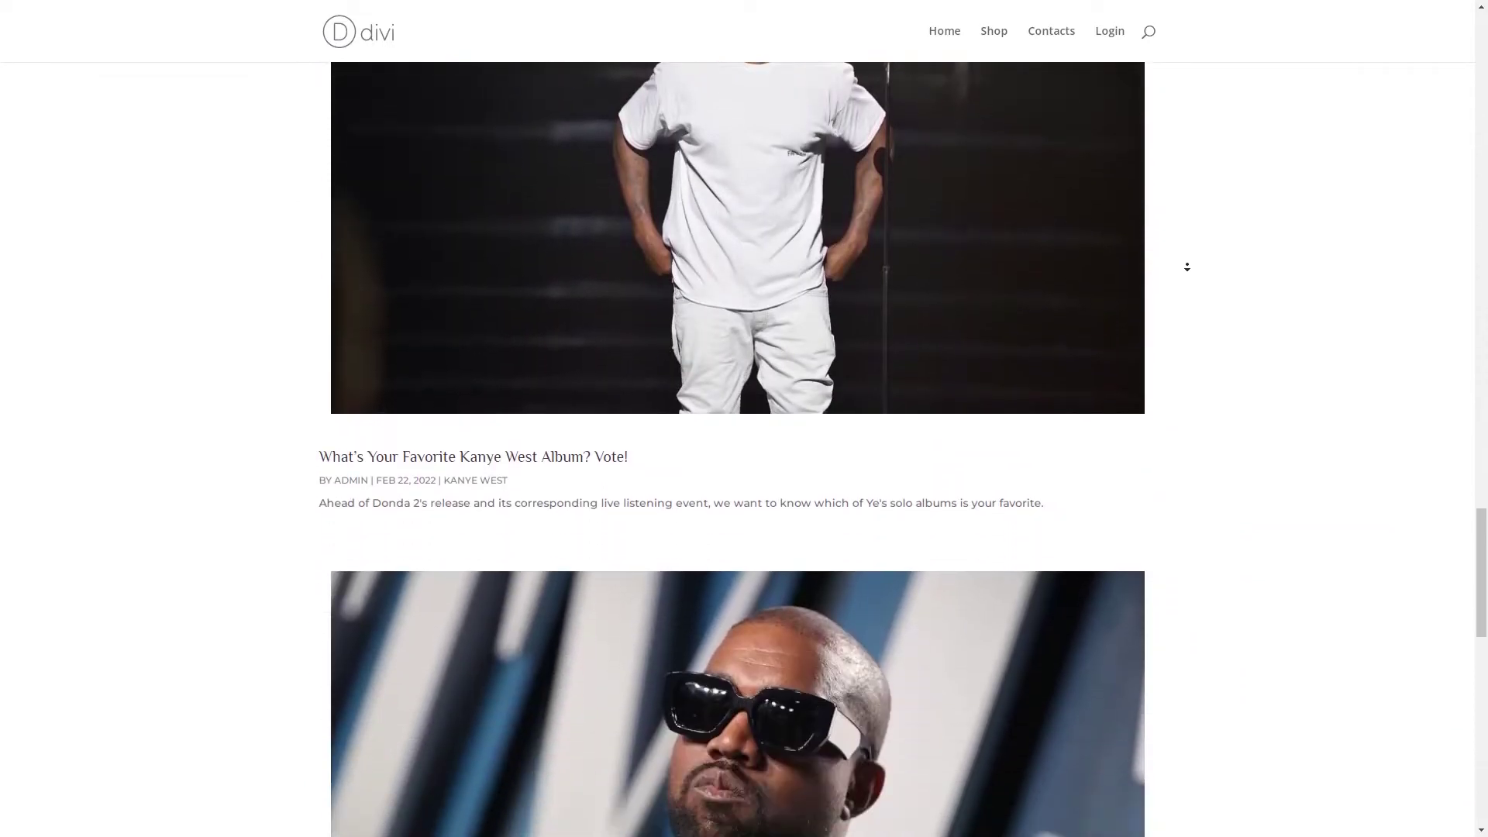
pyautogui.scroll(-2, 1187, 268)
pyautogui.scroll(-2, 1186, 267)
pyautogui.scroll(-2, 1186, 256)
pyautogui.scroll(-1, 1184, 236)
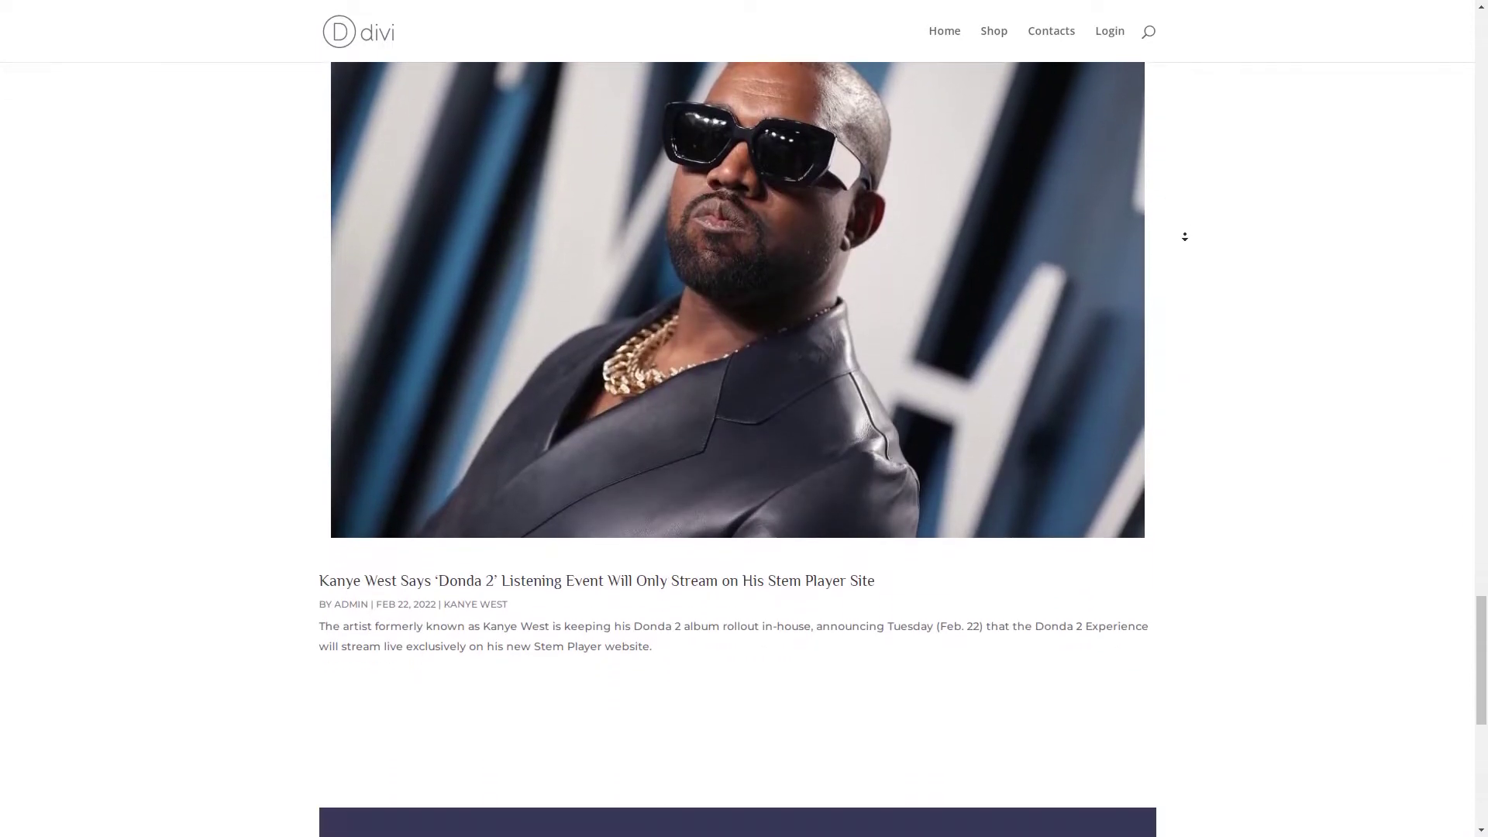
pyautogui.scroll(1, 1186, 116)
pyautogui.scroll(7, 1186, 116)
pyautogui.scroll(7, 1187, 111)
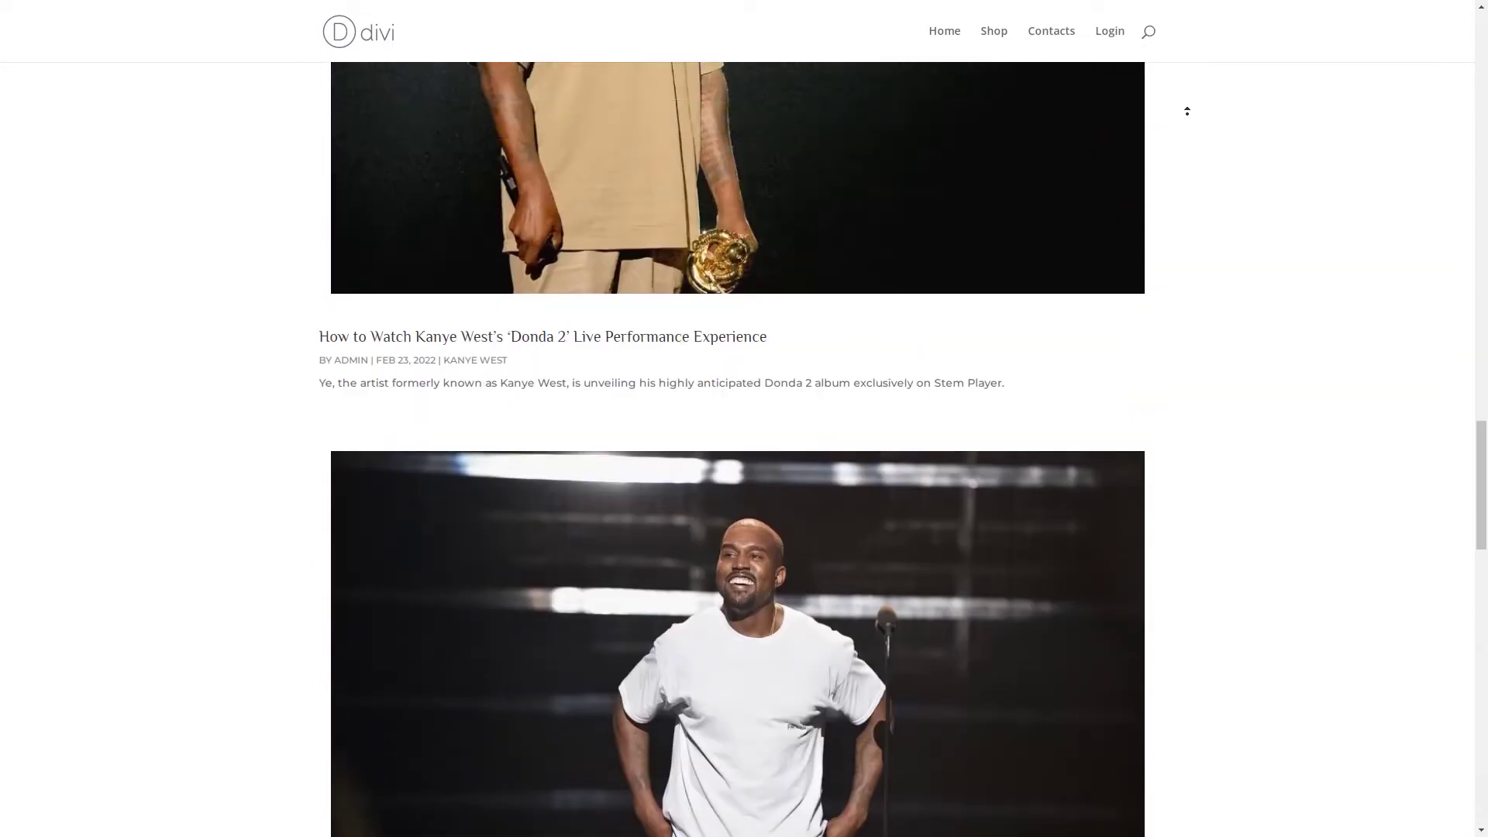
pyautogui.scroll(8, 1186, 111)
pyautogui.scroll(8, 1190, 85)
pyautogui.scroll(5, 1193, 93)
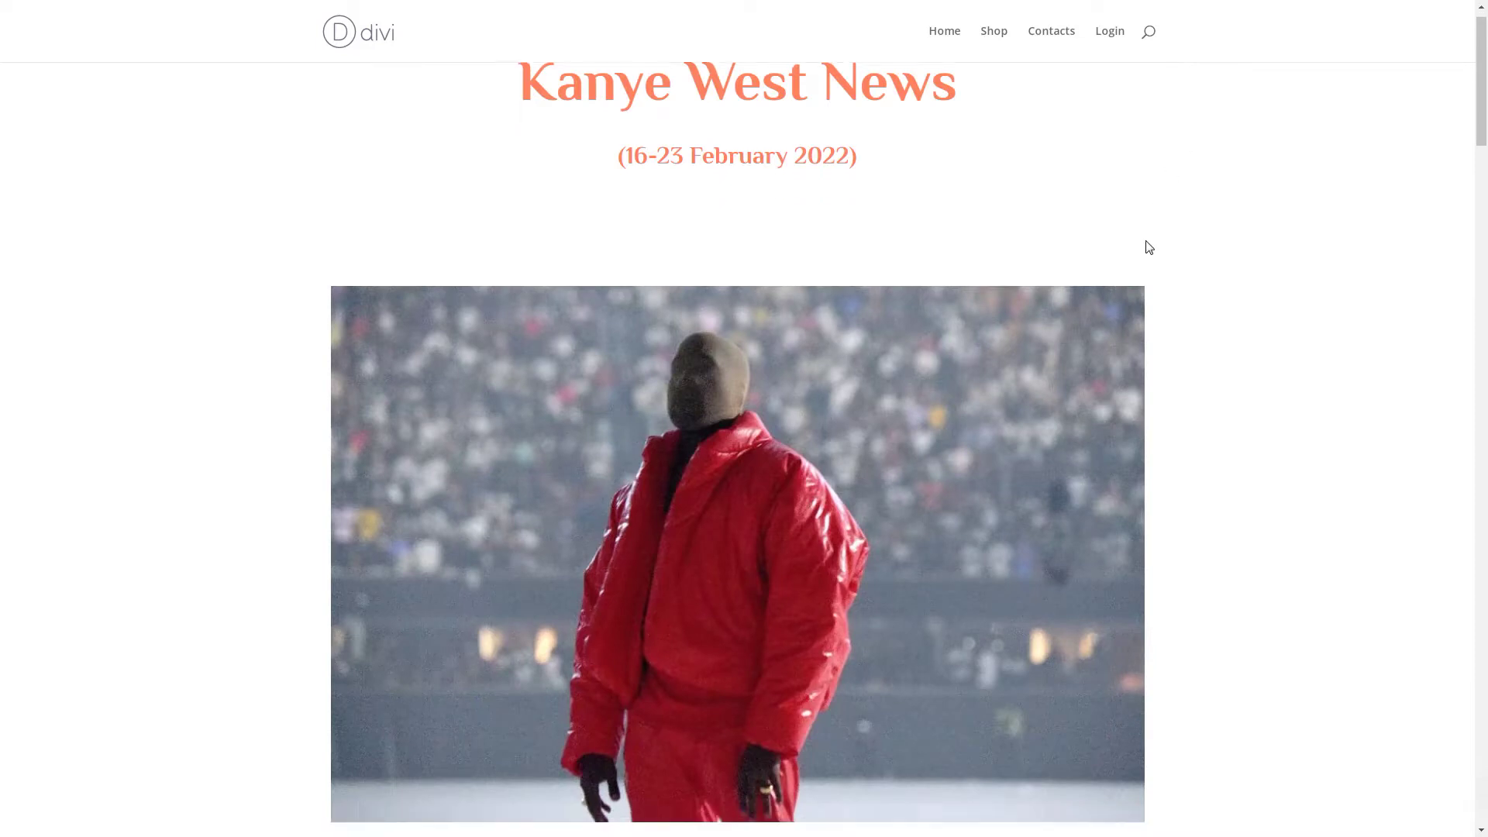
pyautogui.scroll(-3, 1149, 247)
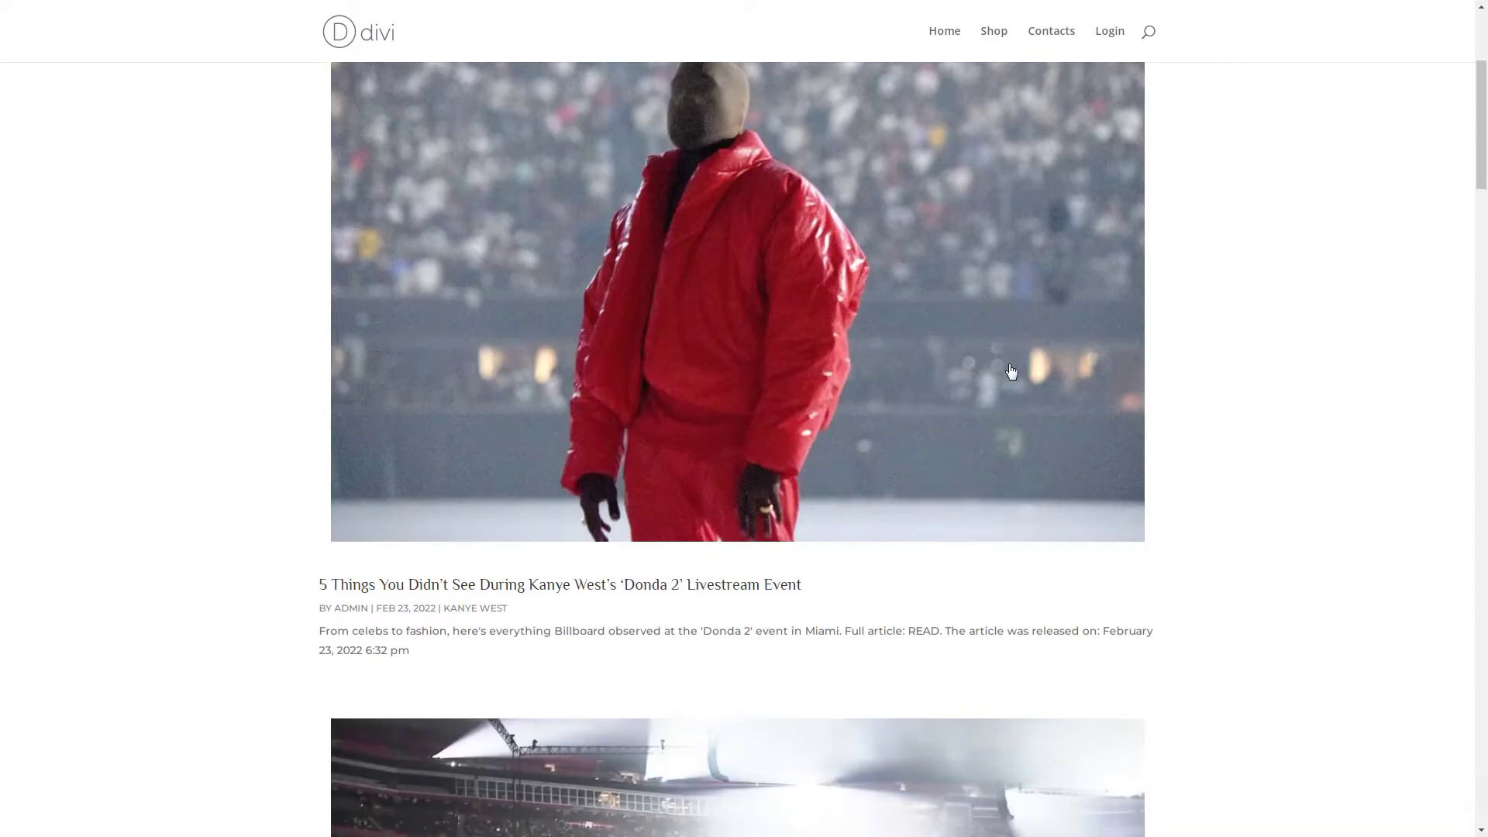
pyautogui.click(733, 590)
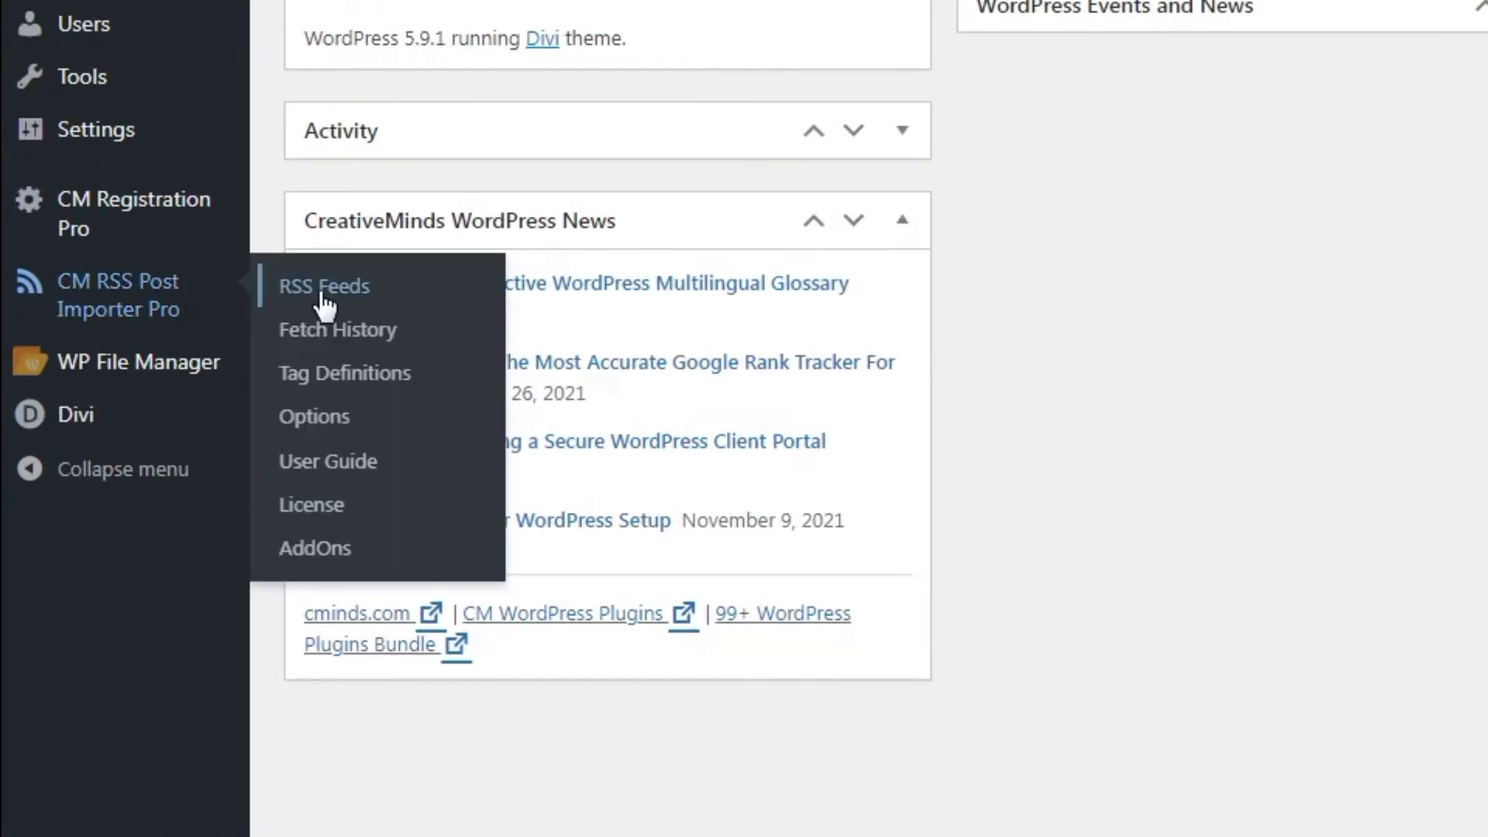
# Step: Add a new RSS feed titled 'Kanye West Feed' with the copied feed URL
pyautogui.click(322, 293)
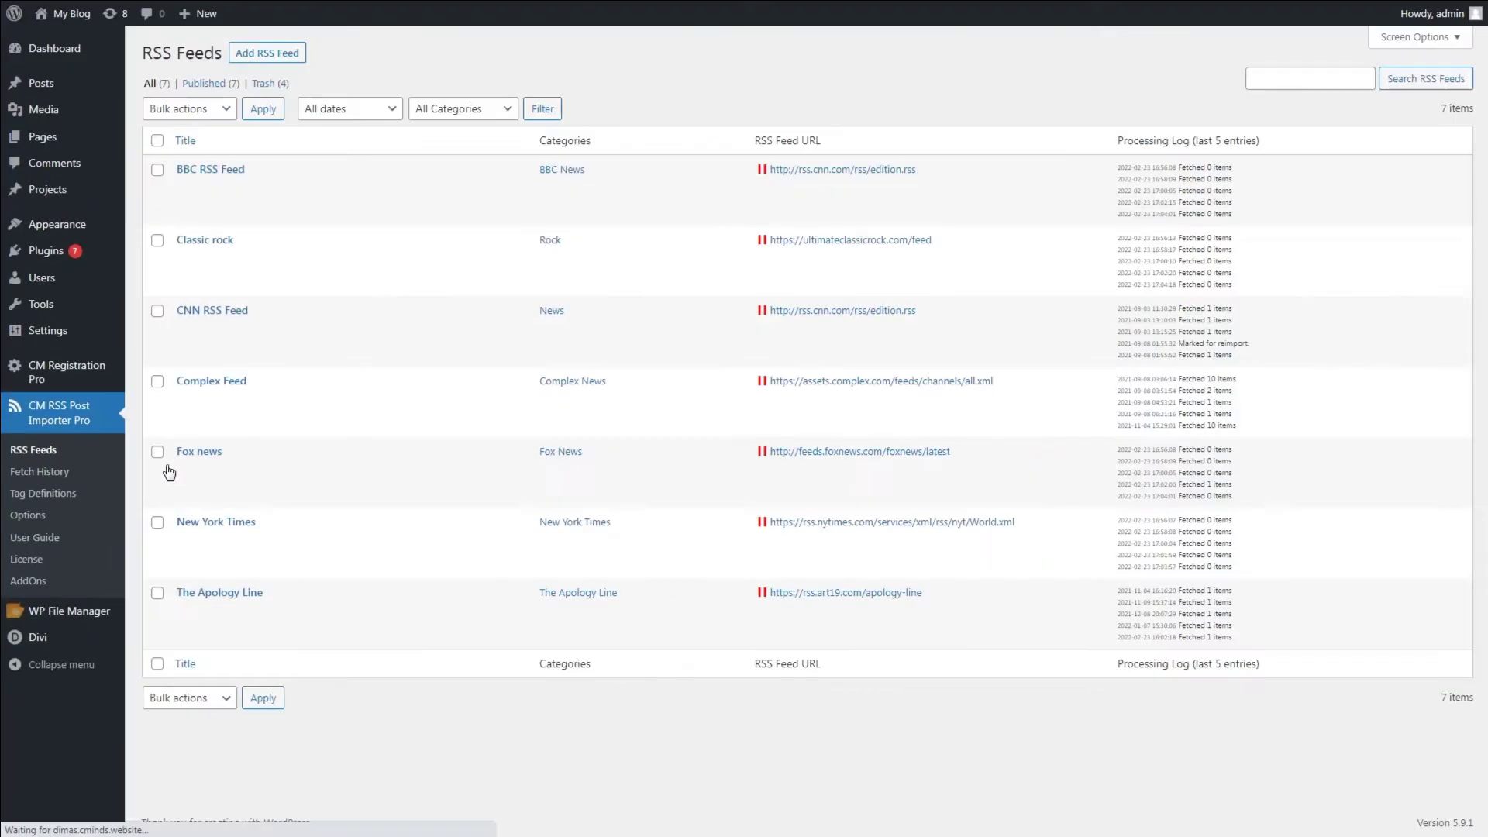
pyautogui.click(291, 60)
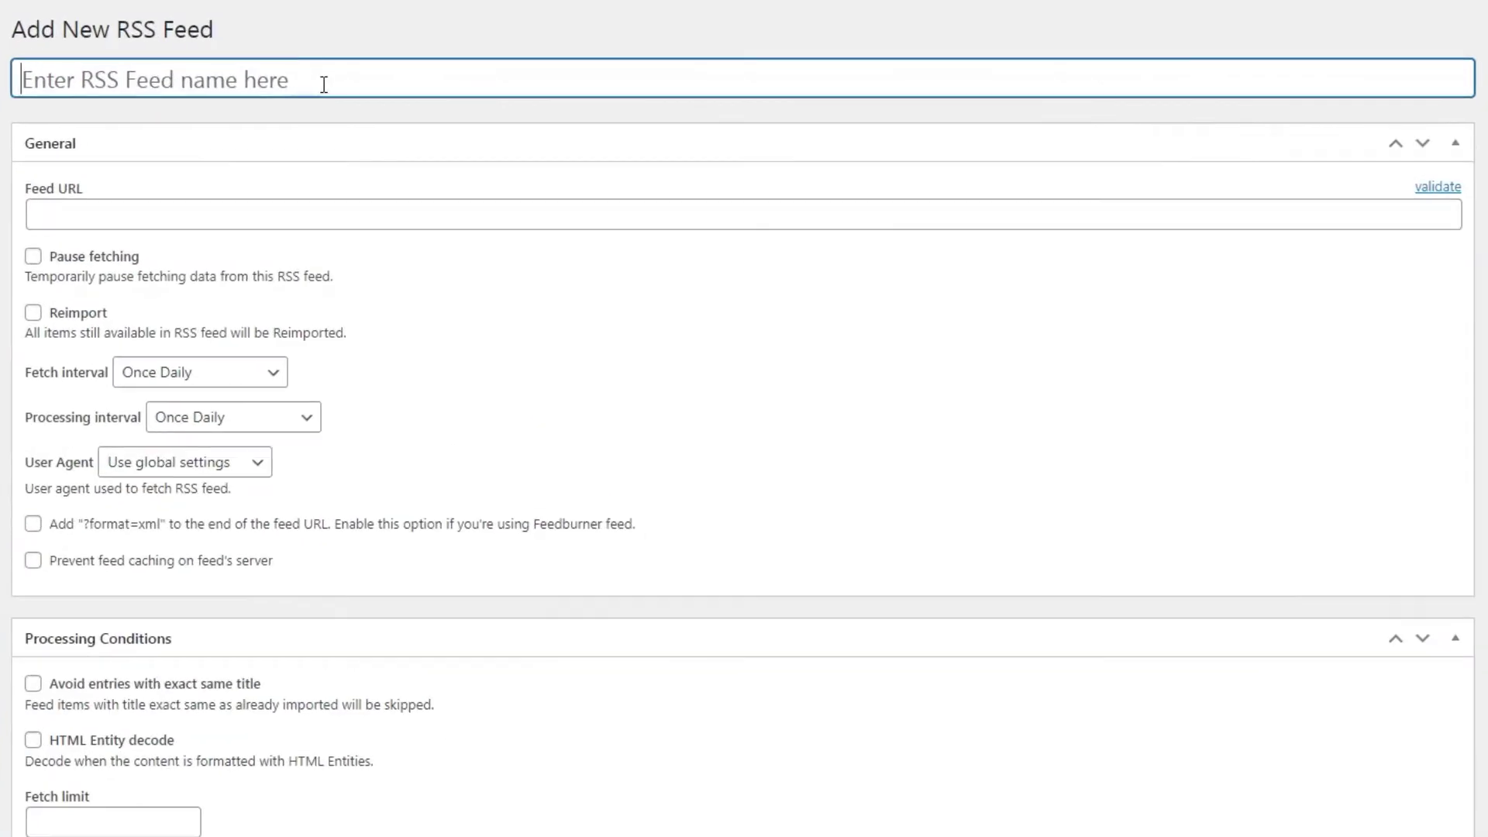
pyautogui.write('Kanye West Feed')
pyautogui.click(362, 211)
pyautogui.write('https://rss.app/feeds/jJGiy8nILTYhsjr2.xml')
# Step: Set fetch and processing intervals to 2 minutes, User Agent Chrome on Windows, URL ending ?format=xml
pyautogui.click(273, 374)
pyautogui.click(258, 420)
pyautogui.click(258, 426)
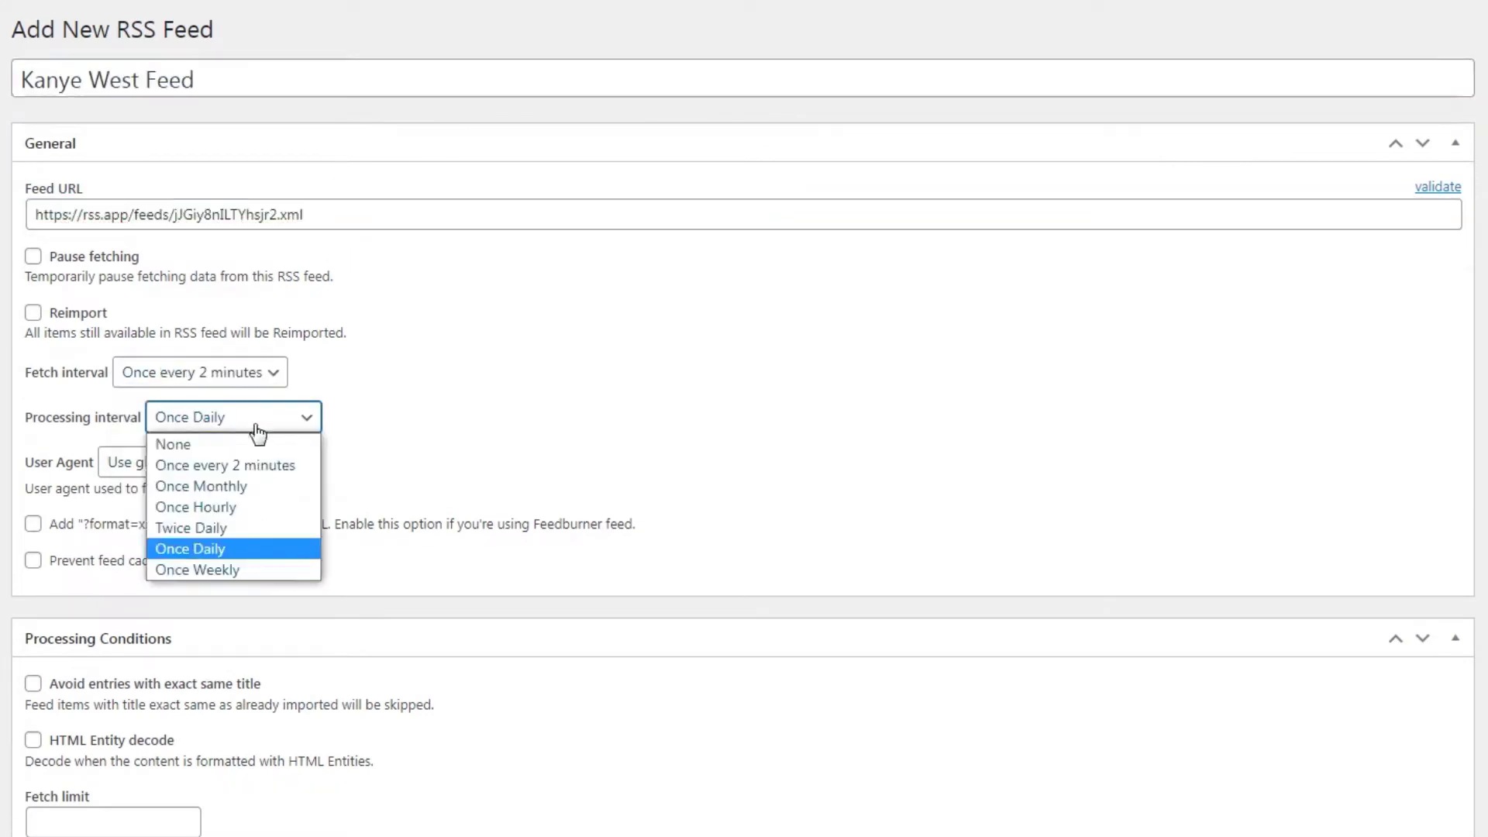
pyautogui.click(225, 465)
pyautogui.click(225, 465)
pyautogui.click(200, 637)
pyautogui.click(32, 524)
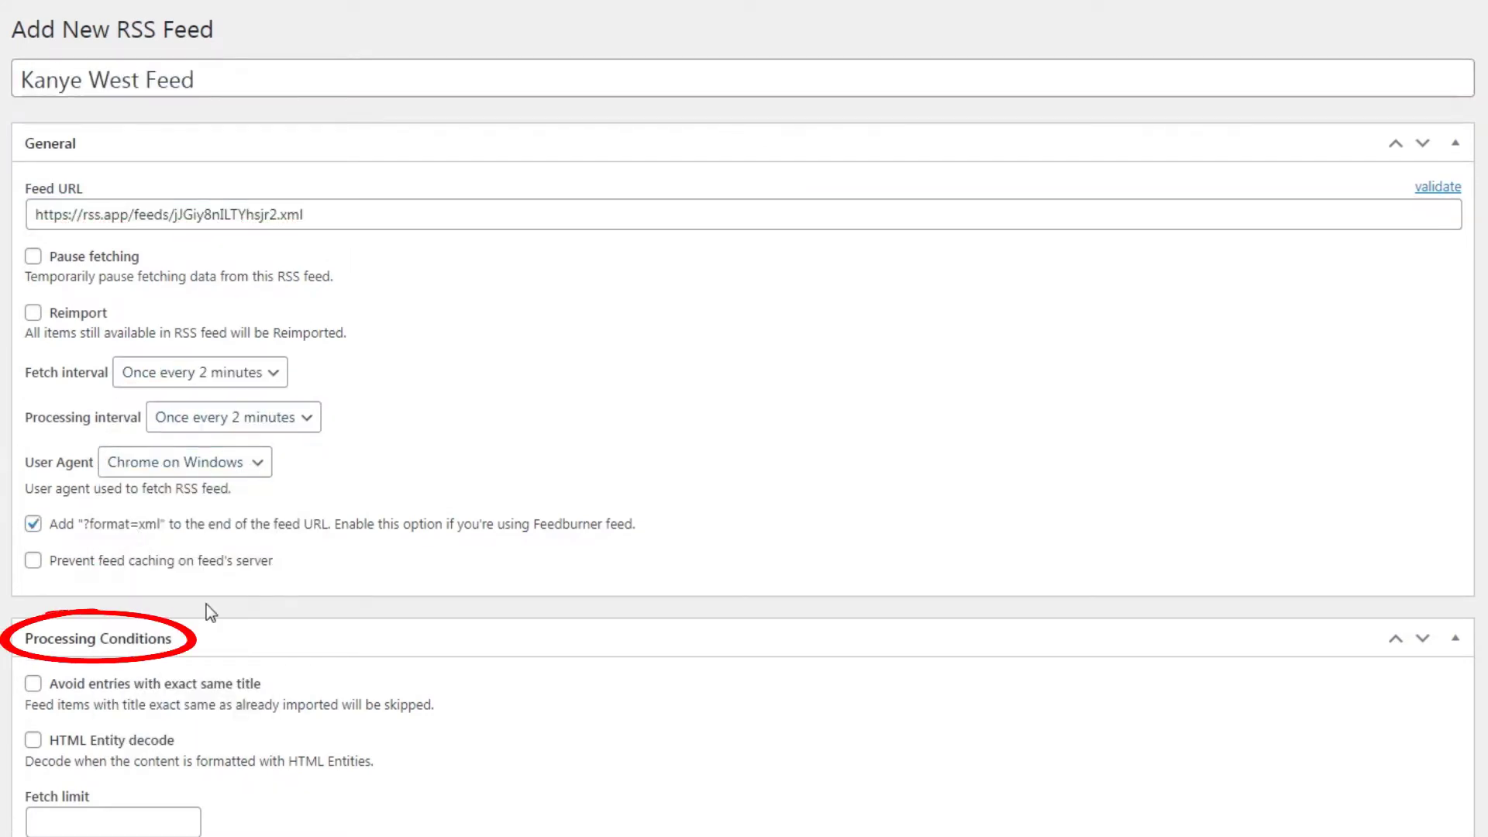
pyautogui.scroll(-5, 206, 602)
pyautogui.scroll(-3, 206, 603)
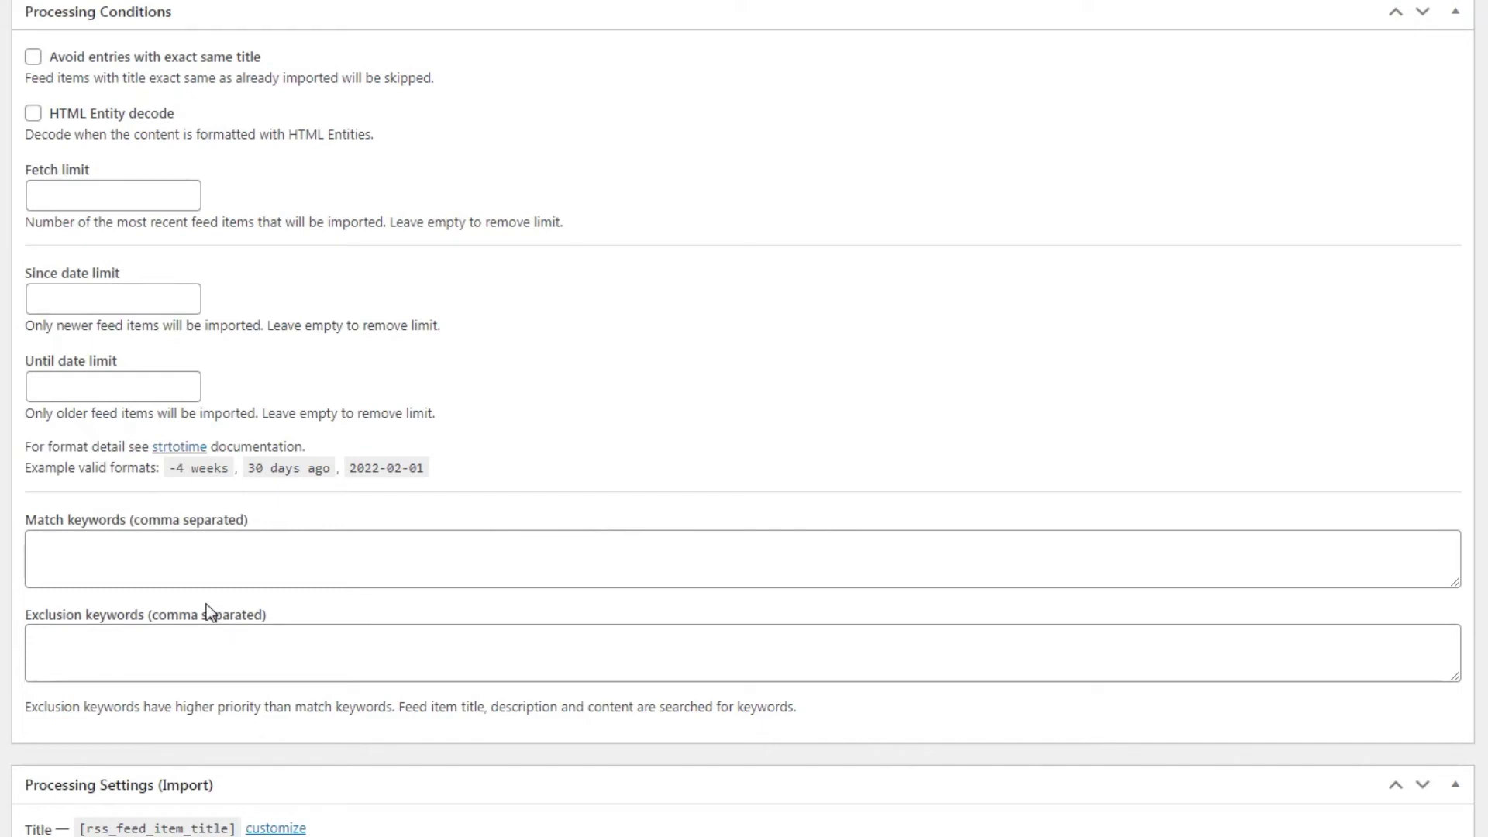
pyautogui.click(179, 297)
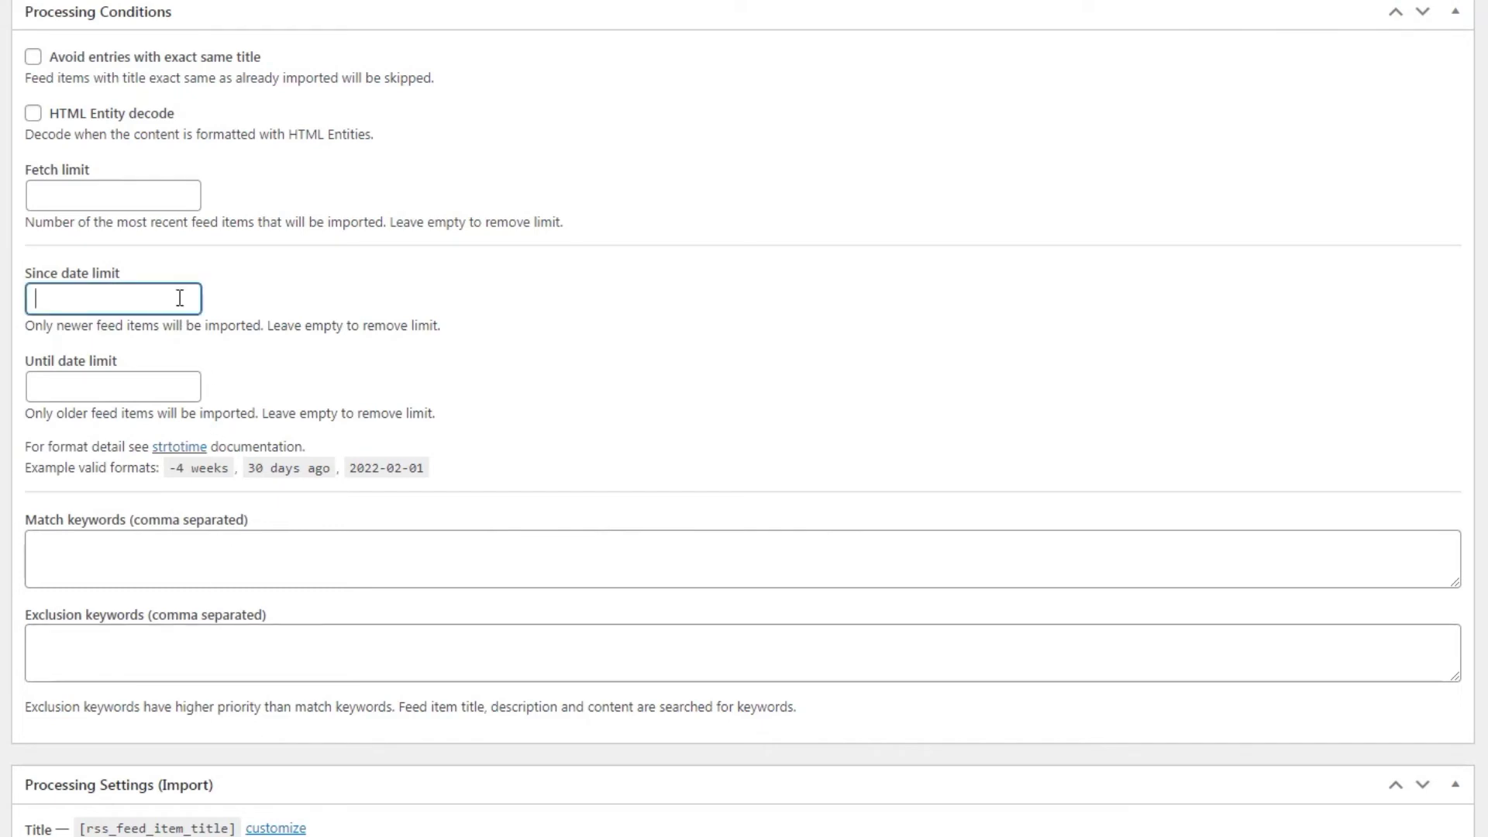
# Step: Limit imports to items from '7 days ago' until 'today'
pyautogui.write('7 days ago')
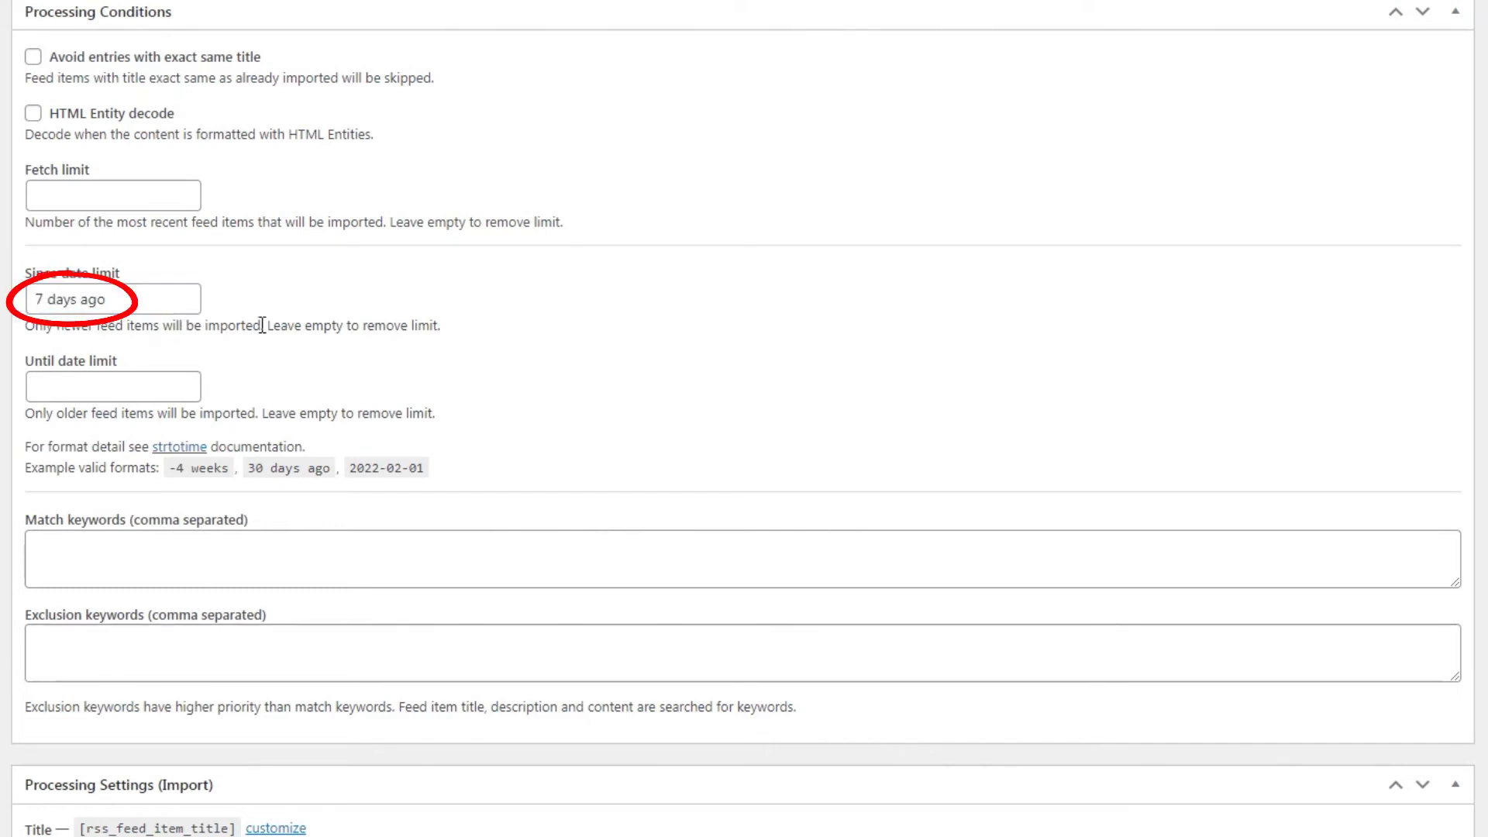
pyautogui.click(165, 388)
pyautogui.write('today')
# Step: Set match keywords 'kanye, west, donda' and exclusion keywords 'war, russia, ukraine'
pyautogui.click(264, 383)
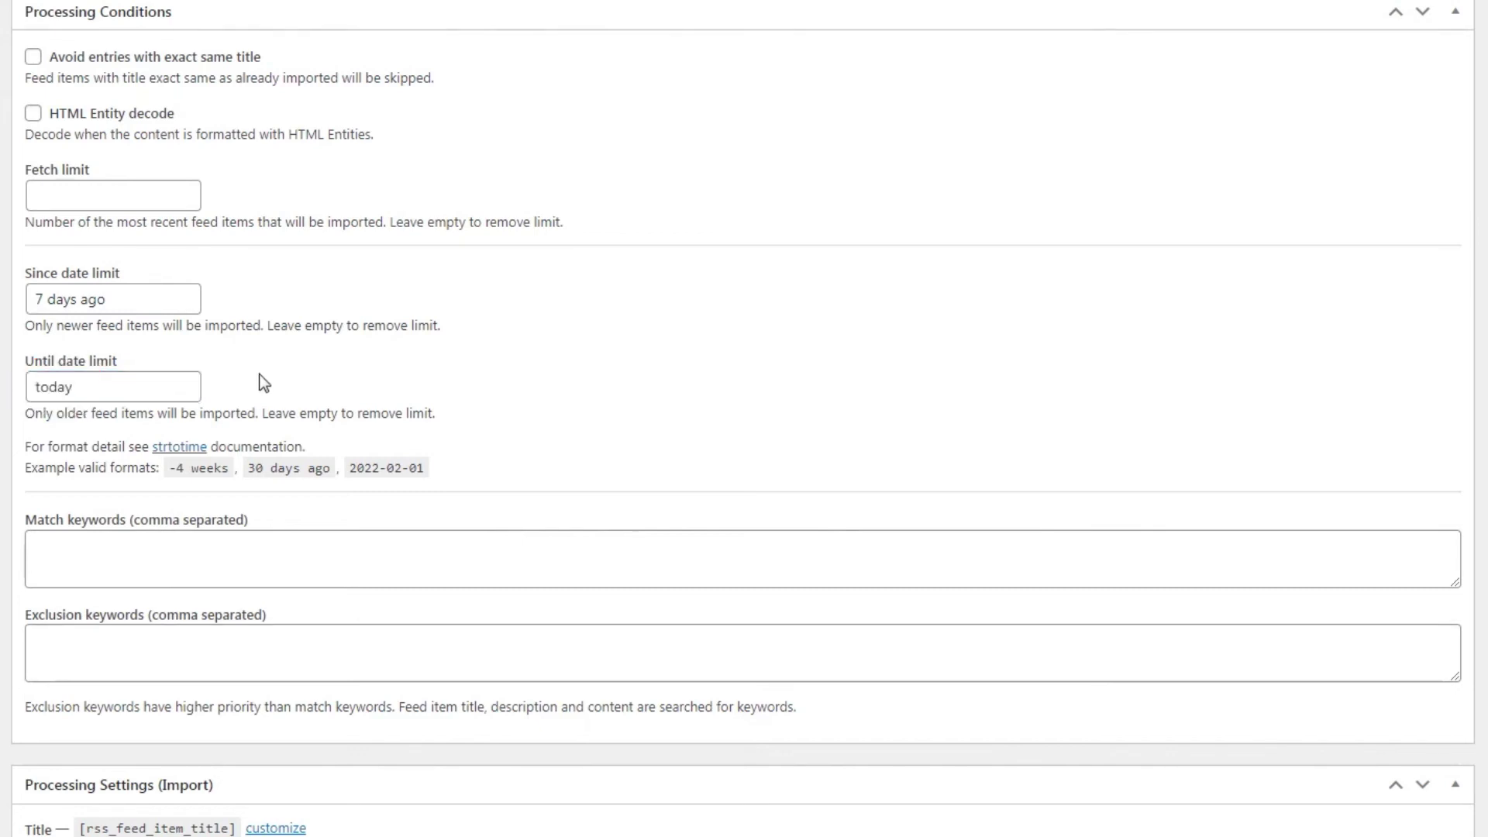
pyautogui.write('kanye')
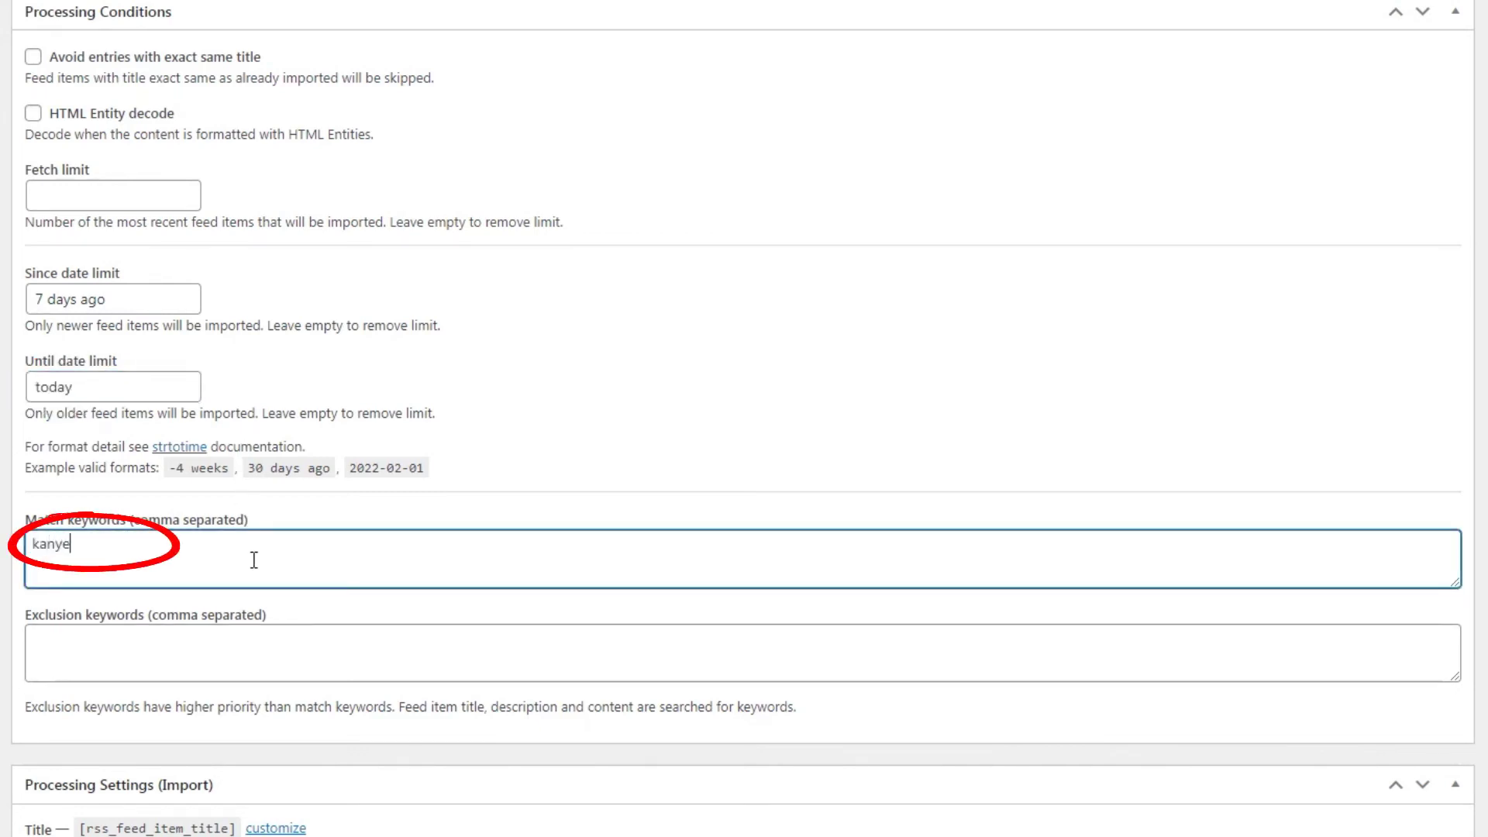
pyautogui.write('a')
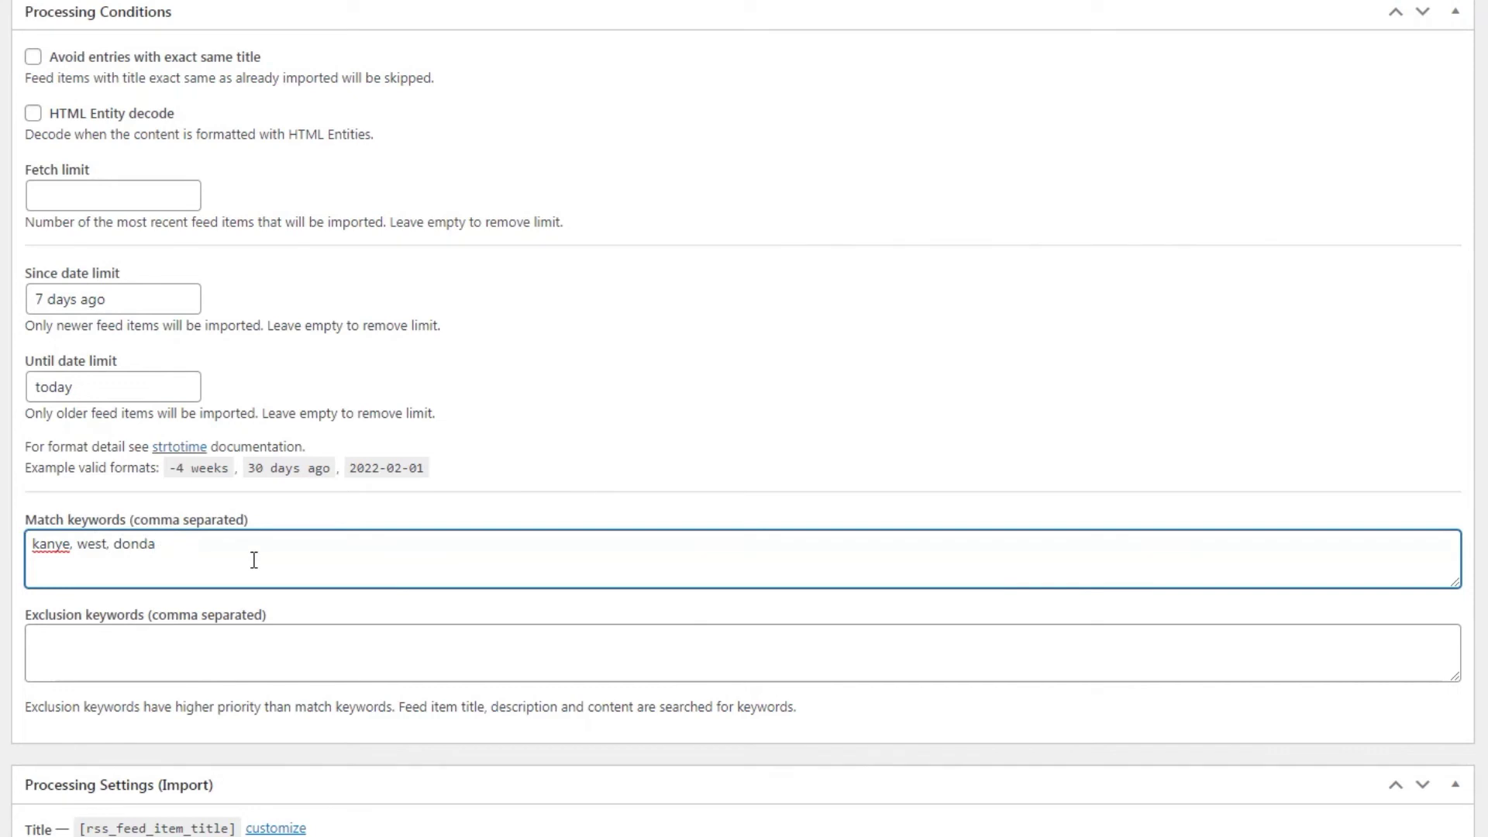
pyautogui.click(274, 605)
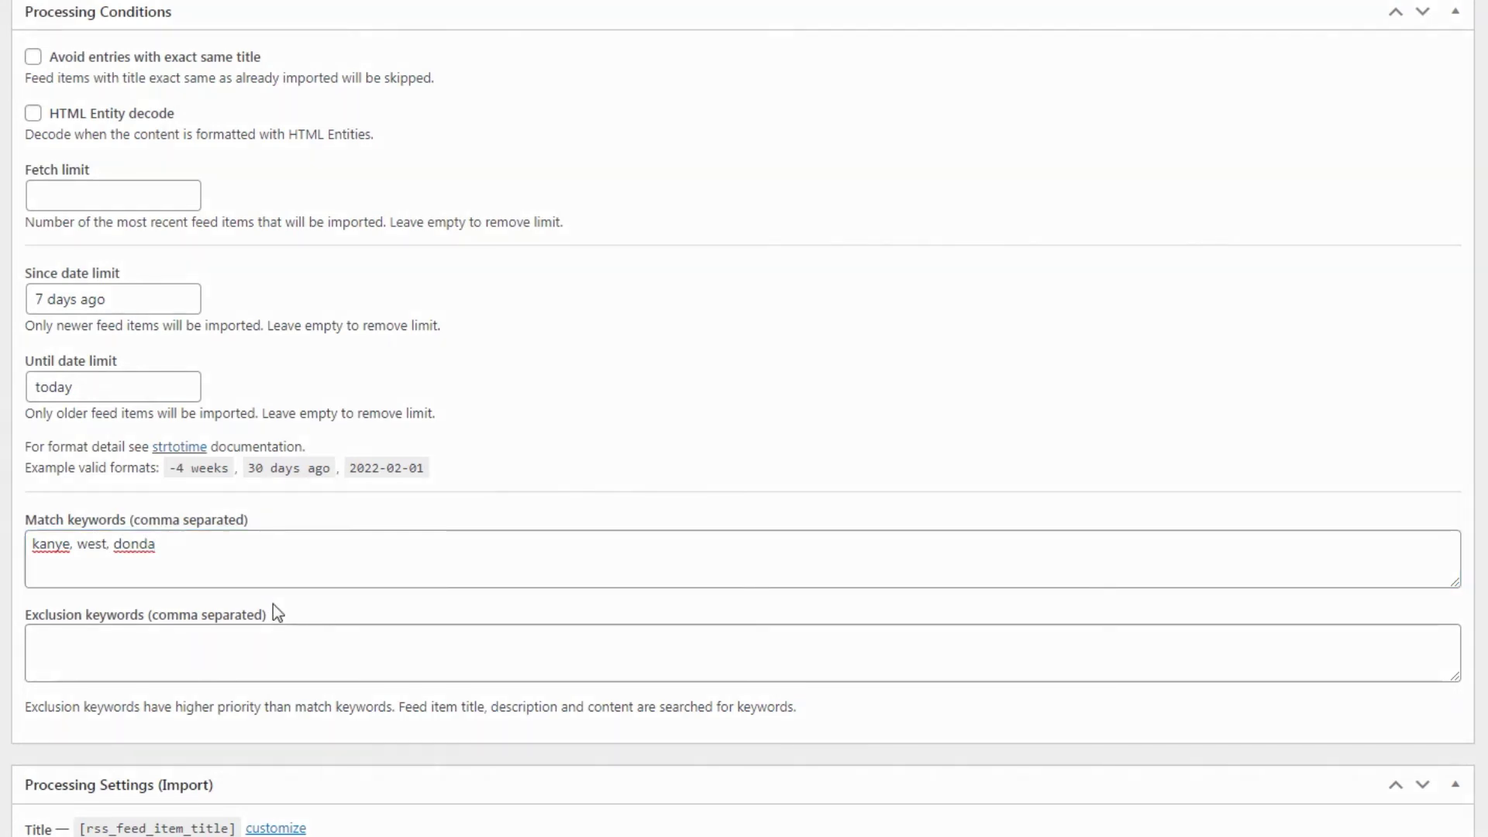
pyautogui.click(259, 651)
pyautogui.write('wa')
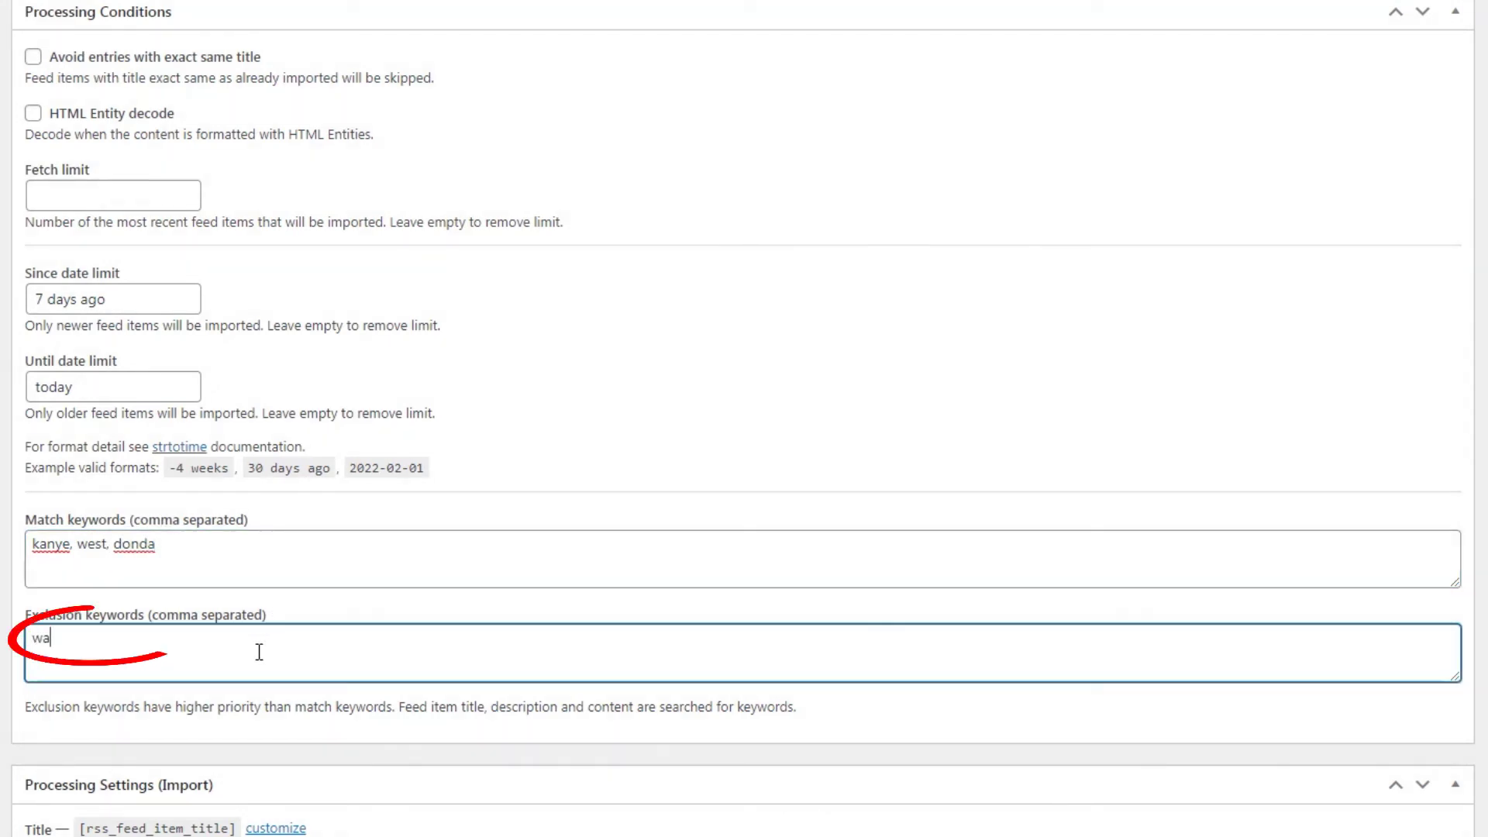
pyautogui.write('r, russia, ukraine')
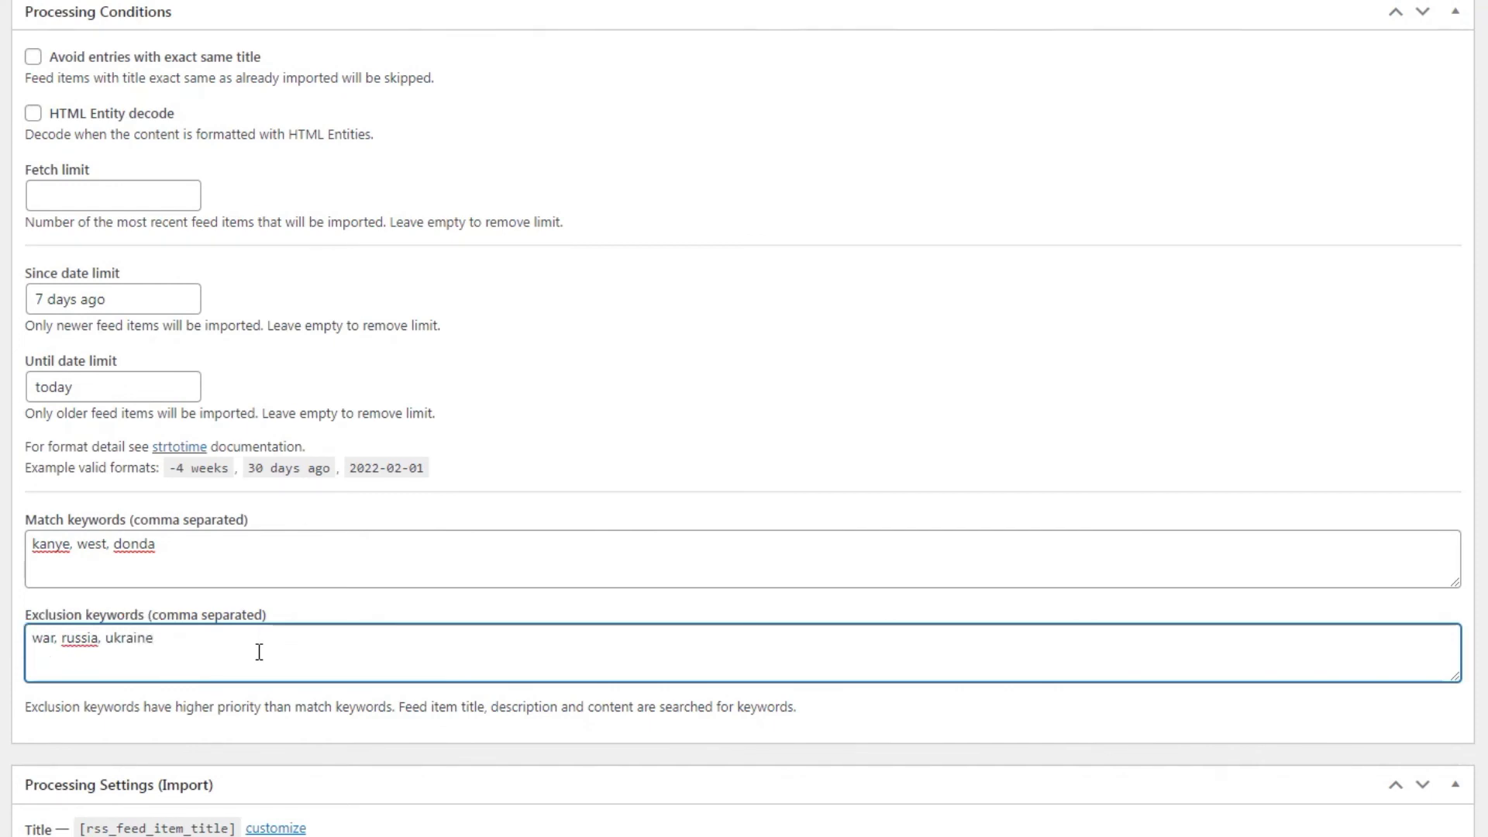
pyautogui.scroll(-2, 279, 701)
# Step: File imported posts under the Kanye West category with only the default featured image
pyautogui.scroll(-10, 279, 701)
pyautogui.click(264, 228)
pyautogui.click(91, 310)
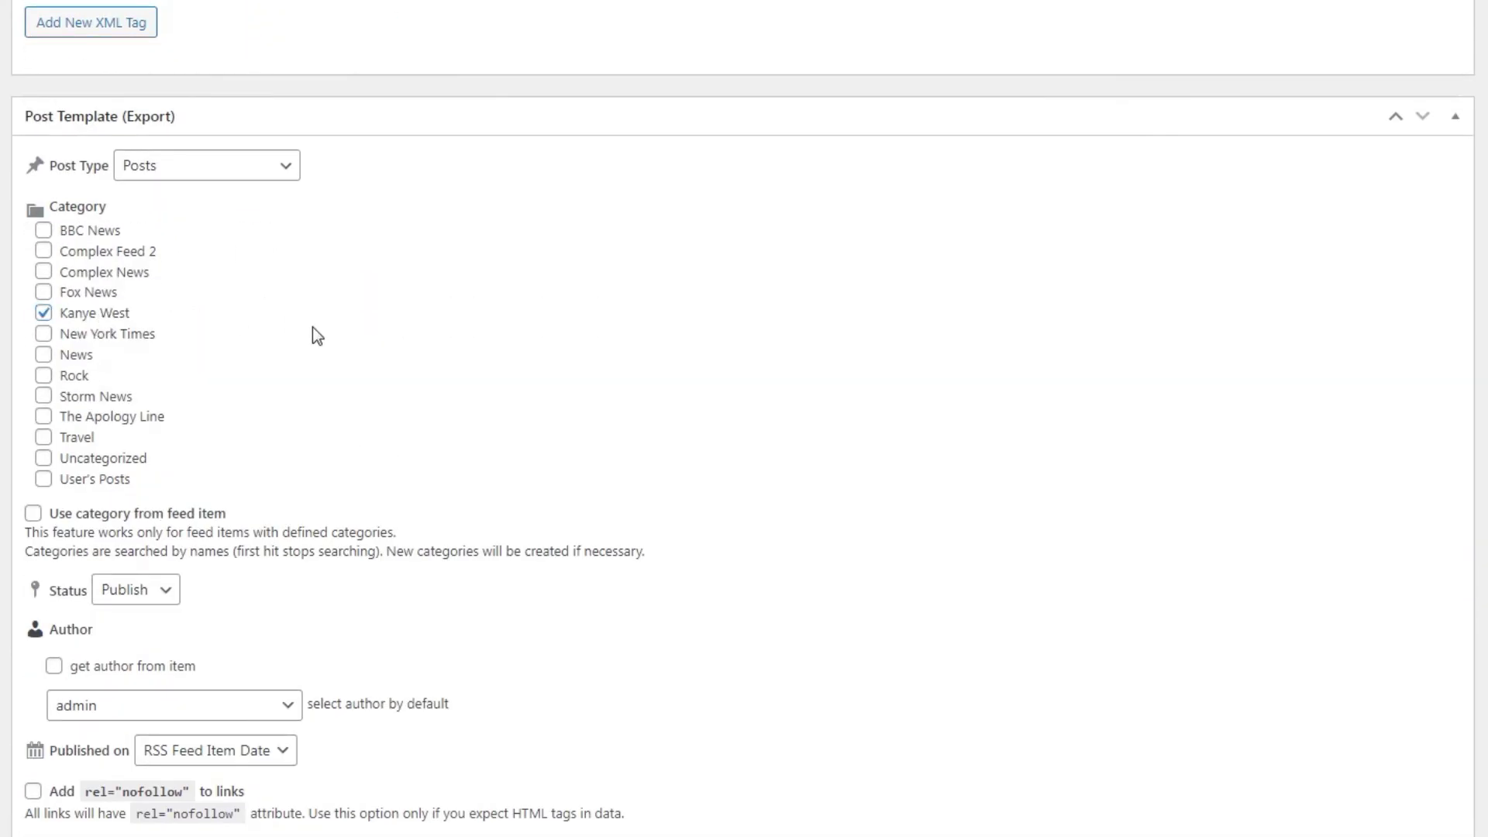
pyautogui.scroll(-6, 313, 327)
pyautogui.click(253, 505)
# Step: Publish the Kanye West Feed and go to its Fetch History
pyautogui.scroll(10, 253, 505)
pyautogui.scroll(10, 468, 486)
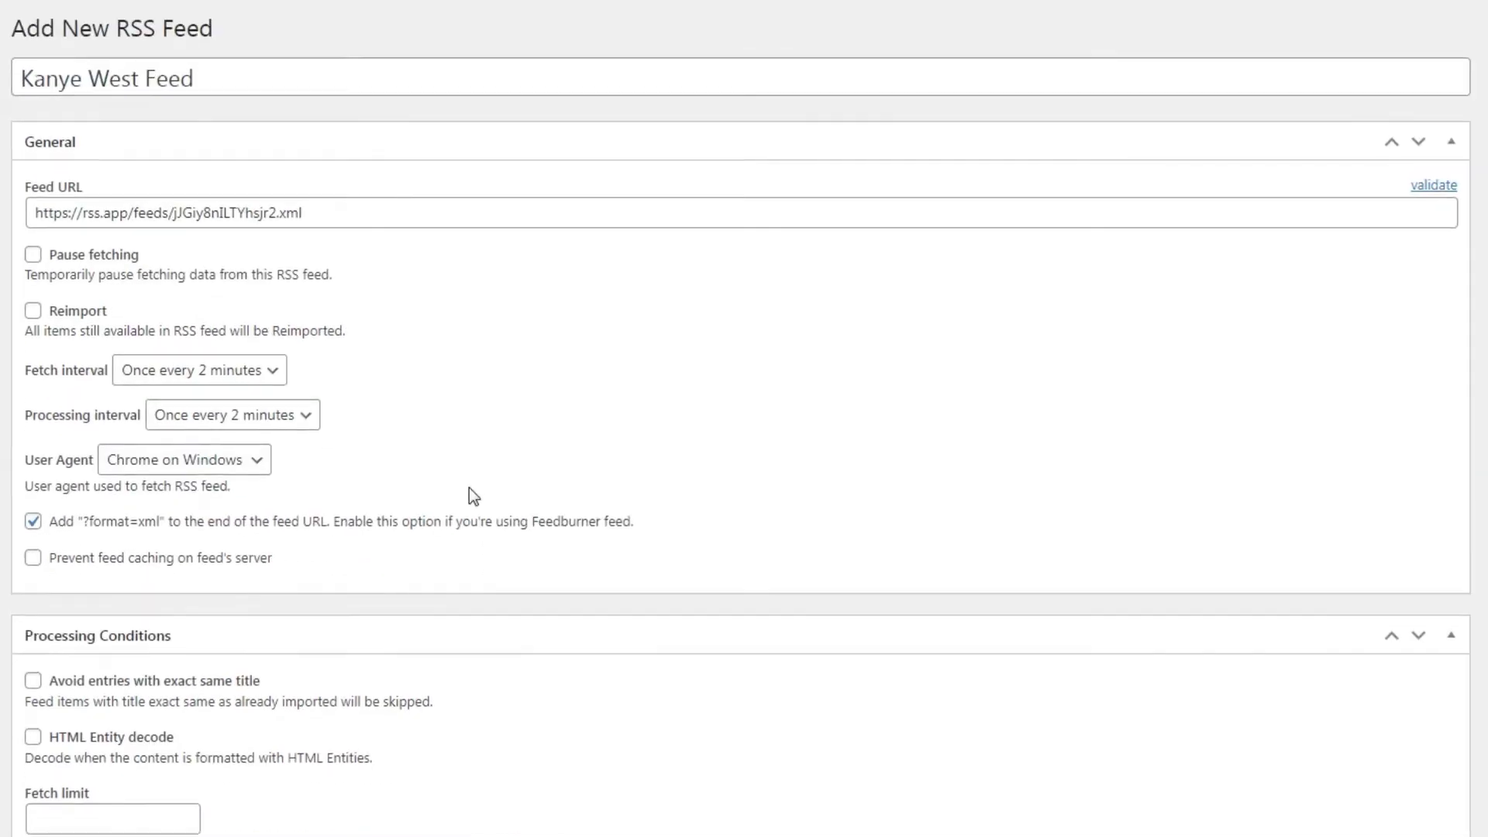
pyautogui.click(1404, 178)
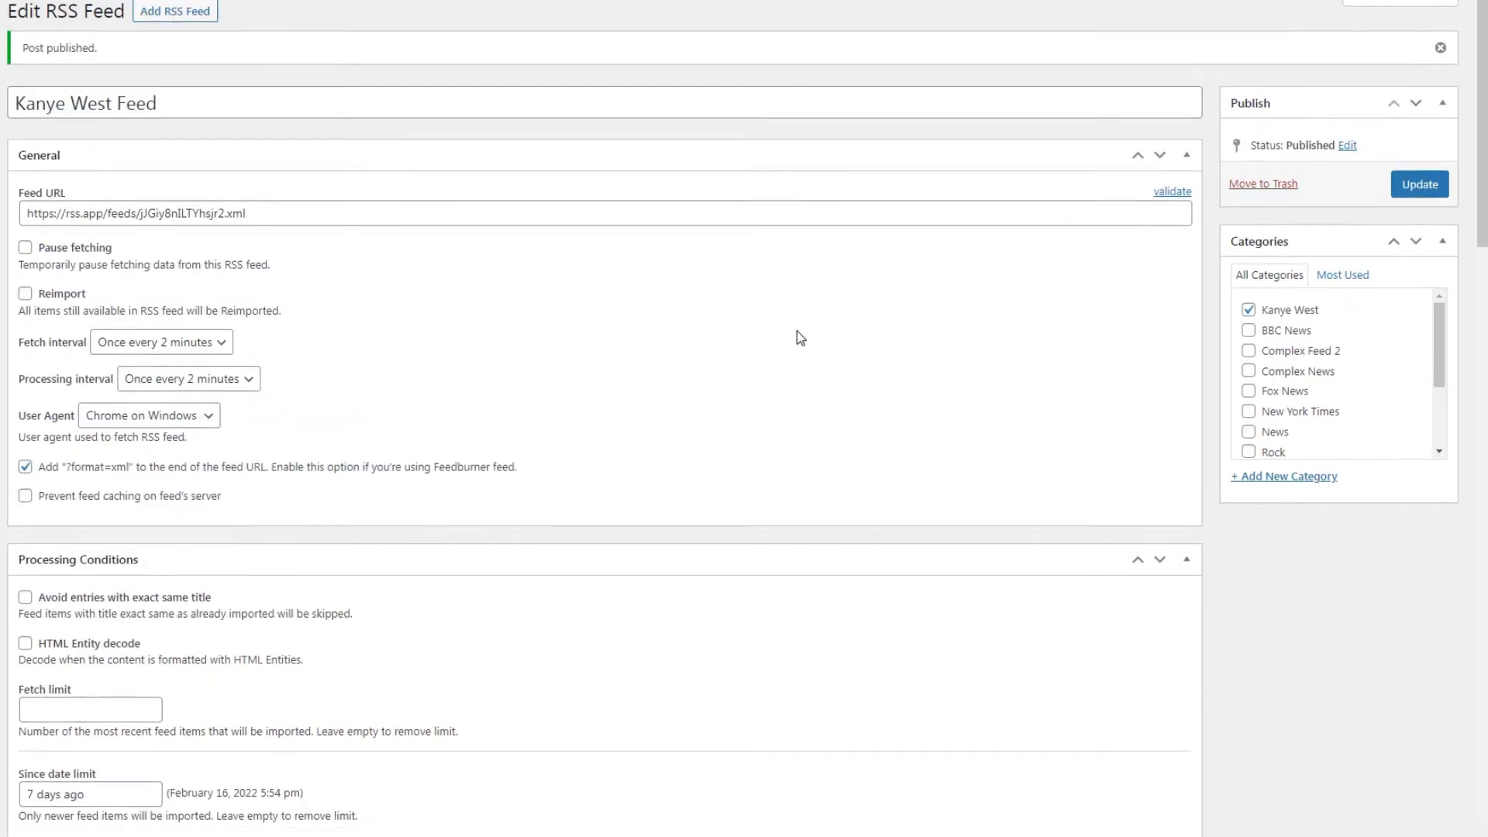
pyautogui.scroll(-4, 796, 333)
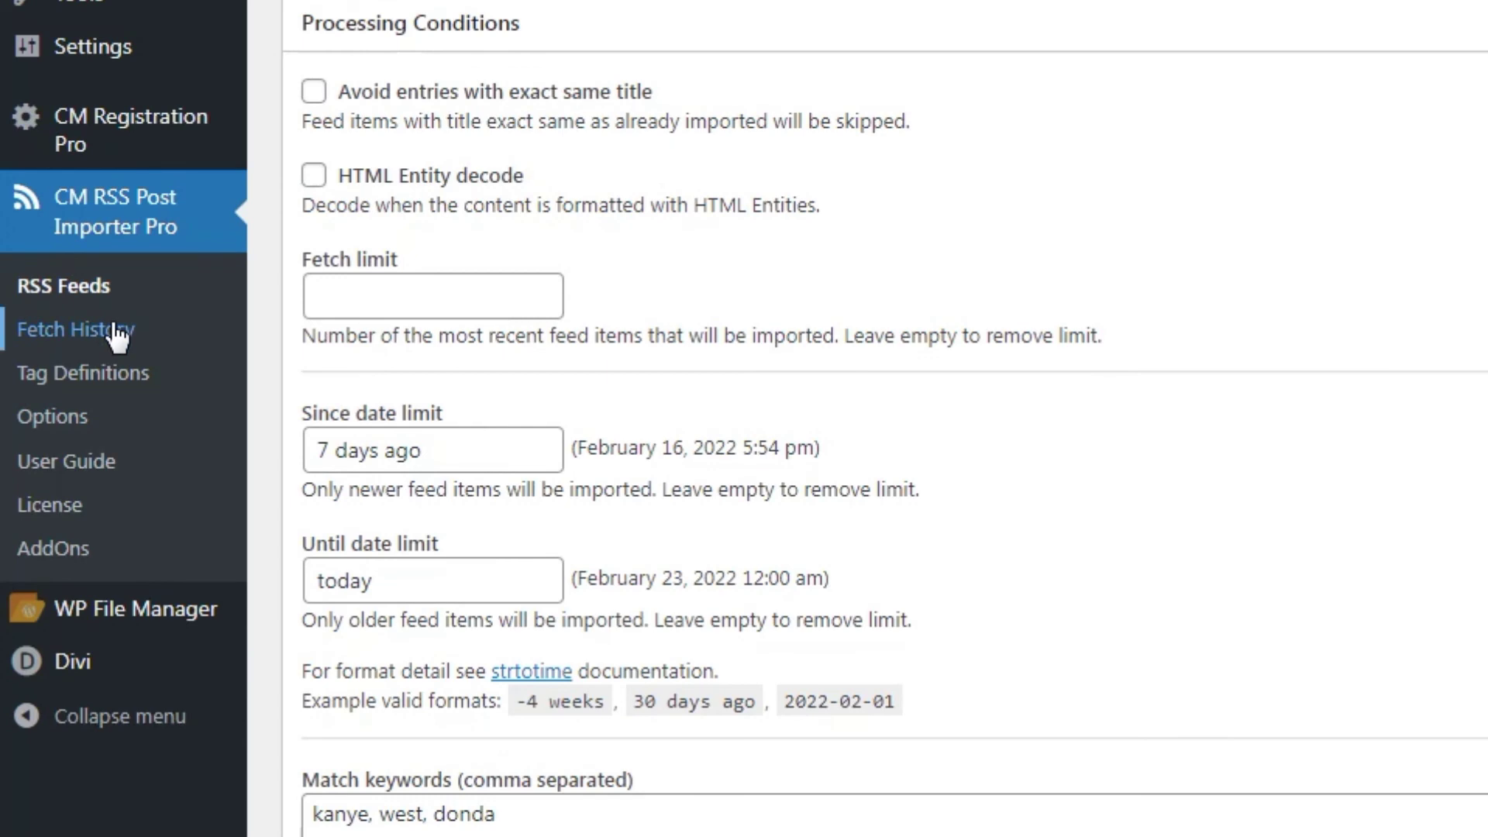
pyautogui.click(117, 332)
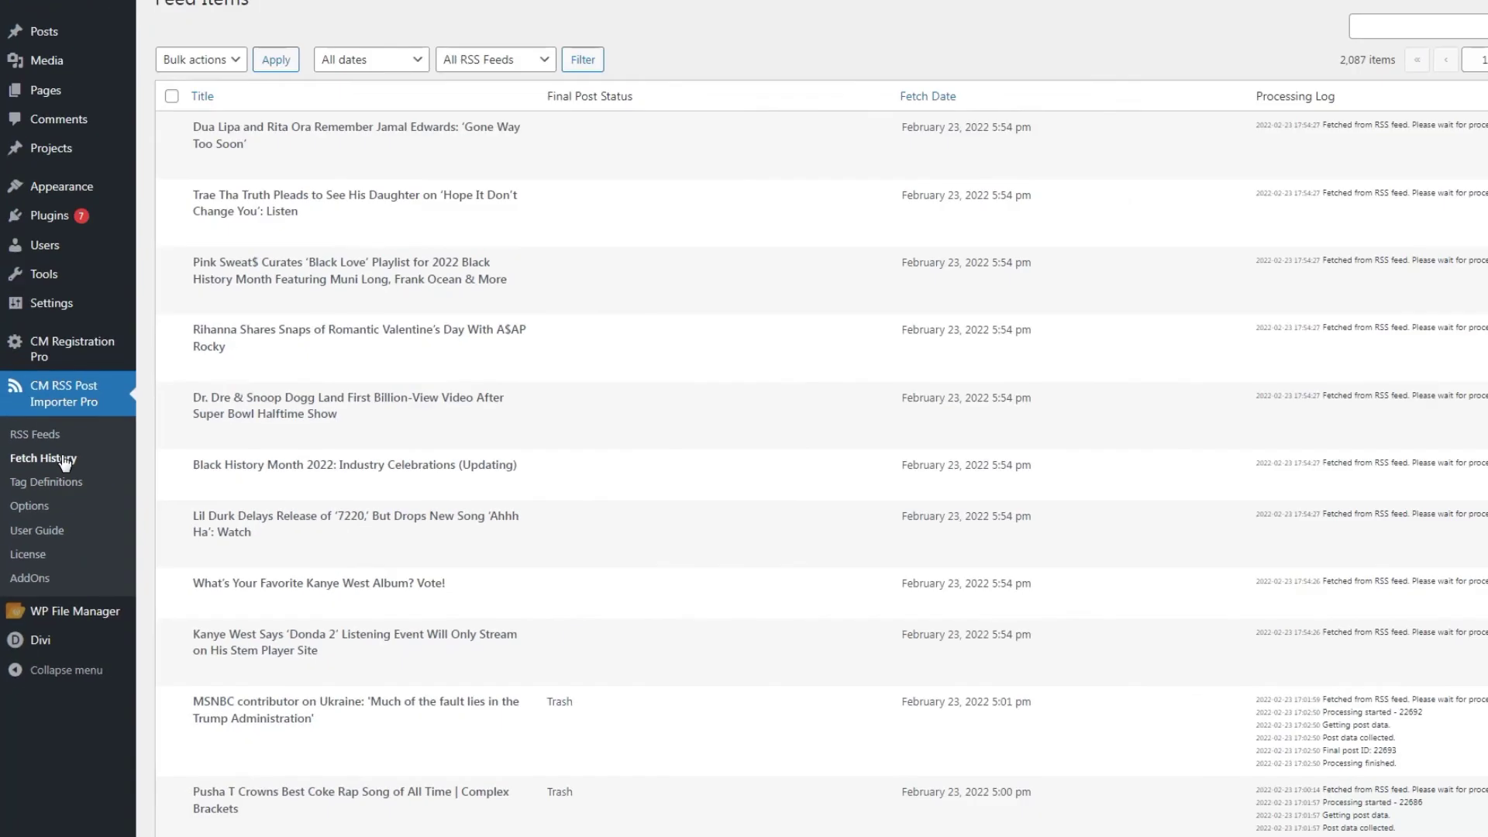
# Step: Reload the Fetch History page to show the updated processing logs
pyautogui.rightClick(642, 330)
pyautogui.click(682, 397)
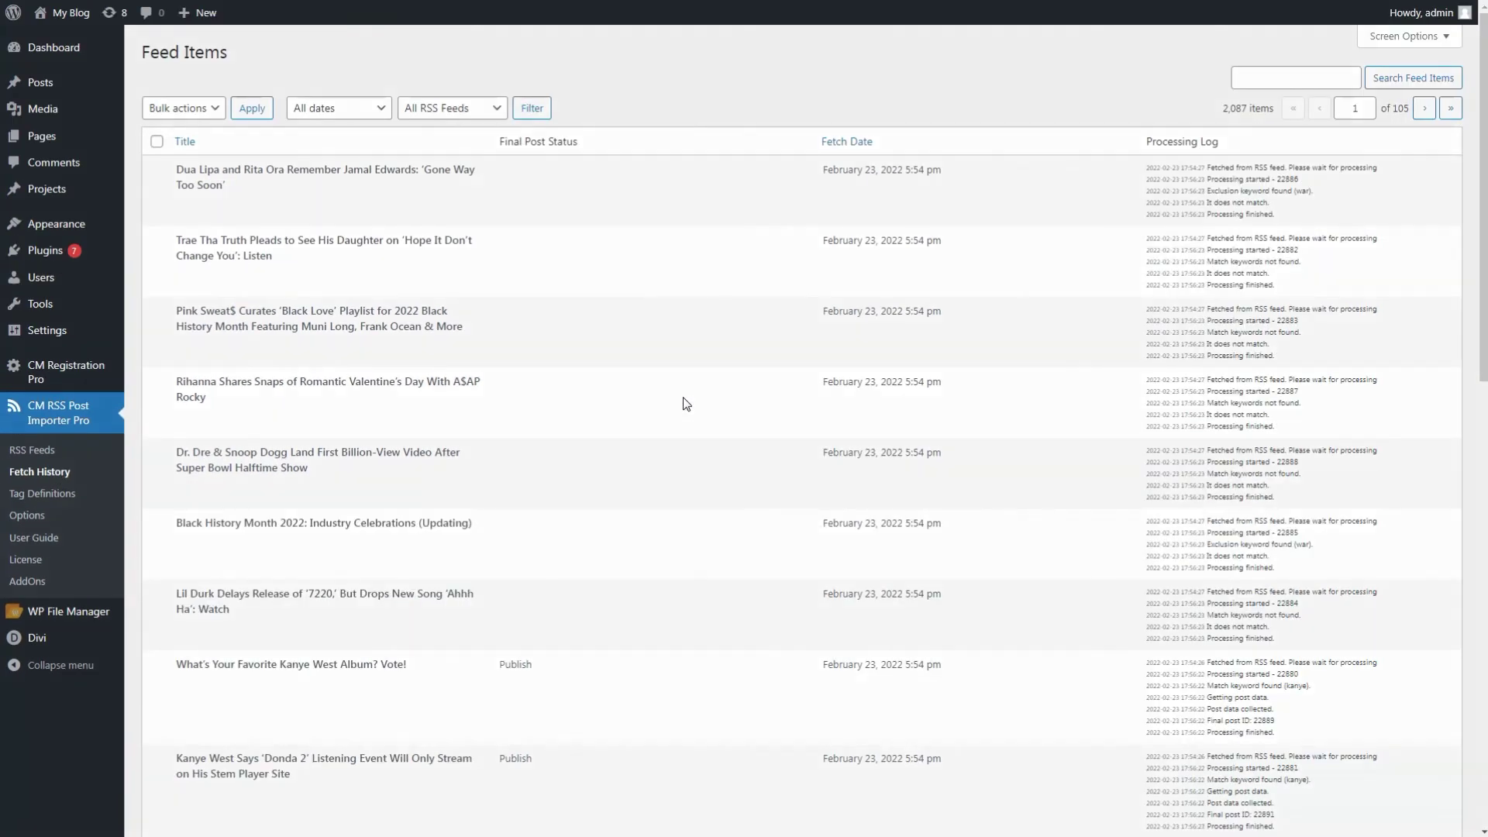